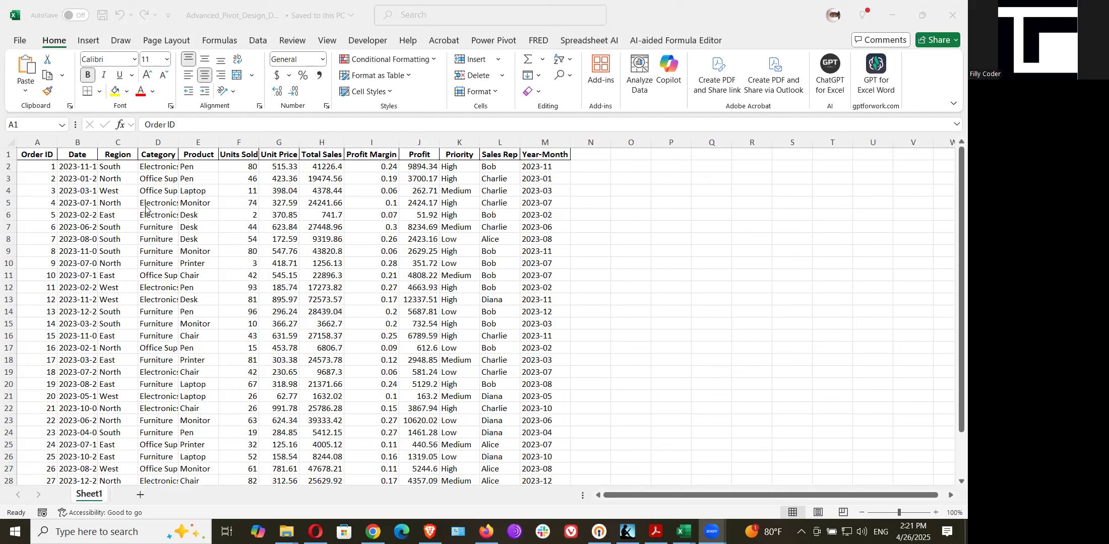
# - Create a PivotTable on a new worksheet from the sales data range Sheet1!$A$1:$M$31
pyautogui.click(146, 205)
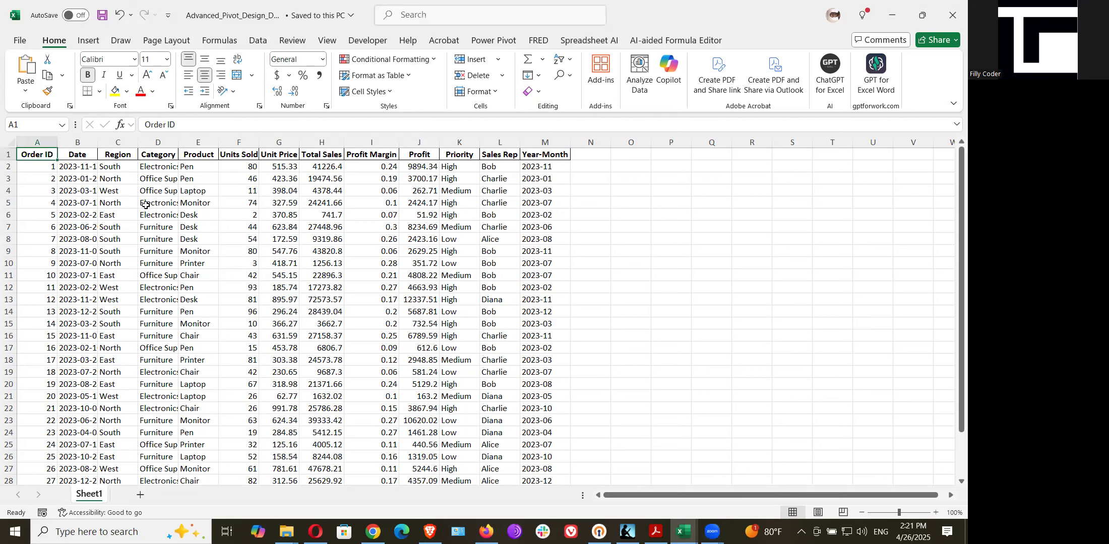
pyautogui.click(177, 215)
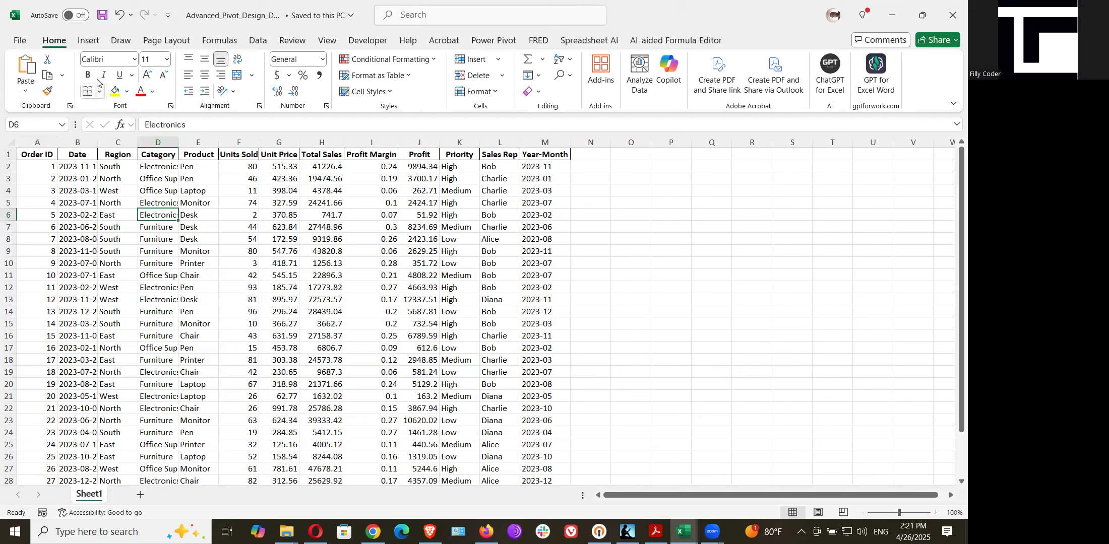
pyautogui.click(87, 45)
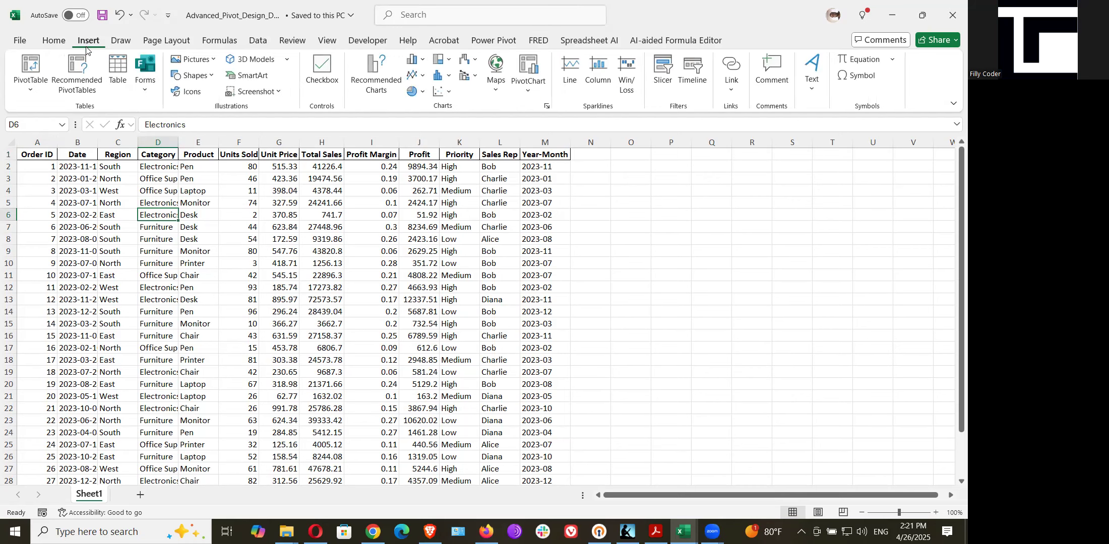
pyautogui.click(31, 77)
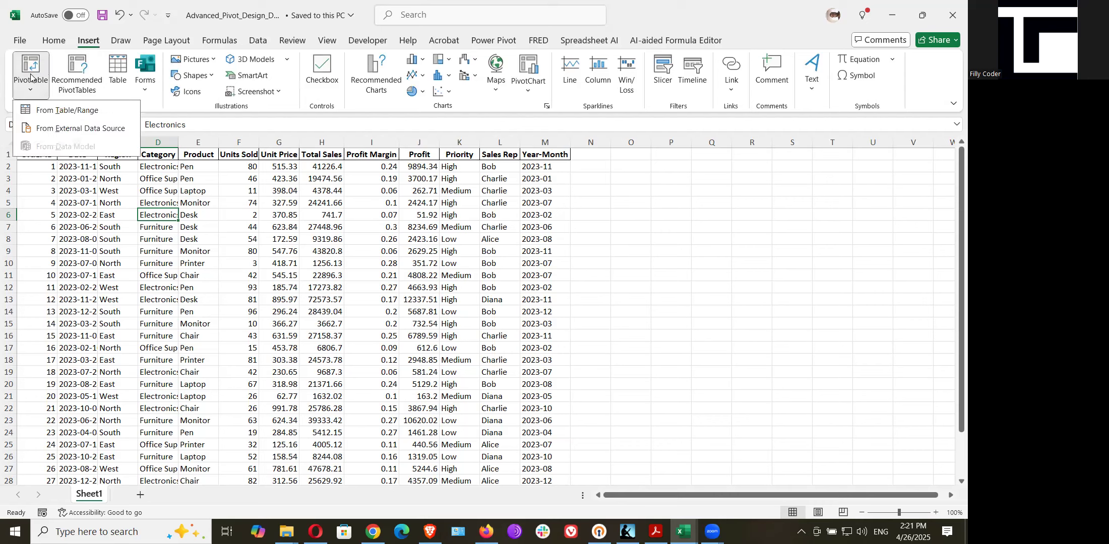
pyautogui.click(52, 111)
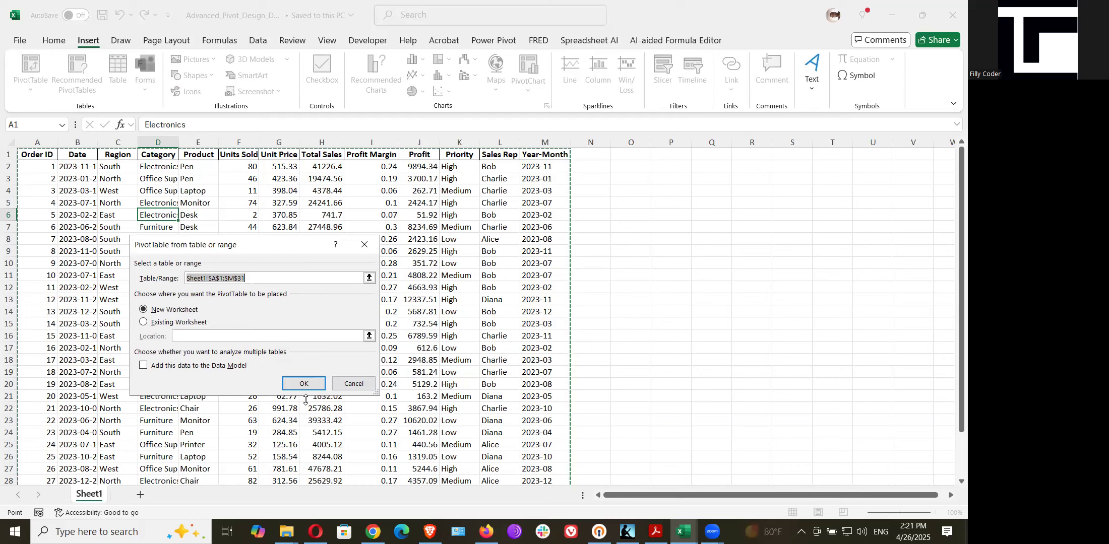
pyautogui.click(305, 384)
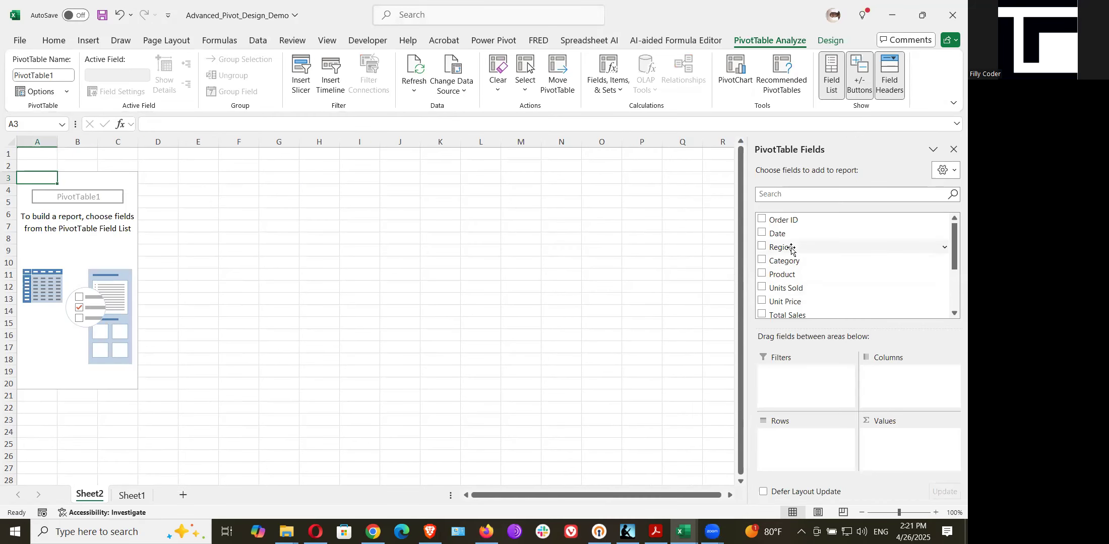
# - Lay out the PivotTable with Region and Product as rows, Category as columns and Total Sales as values
pyautogui.moveTo(790, 248); pyautogui.dragTo(792, 442)
pyautogui.moveTo(786, 262); pyautogui.dragTo(904, 385)
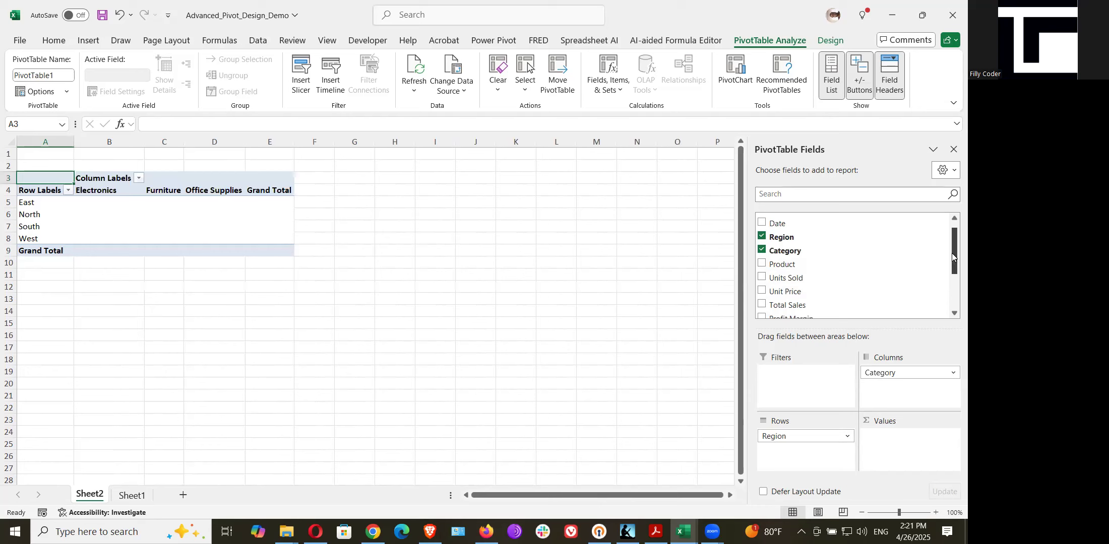
pyautogui.moveTo(951, 253); pyautogui.dragTo(951, 287)
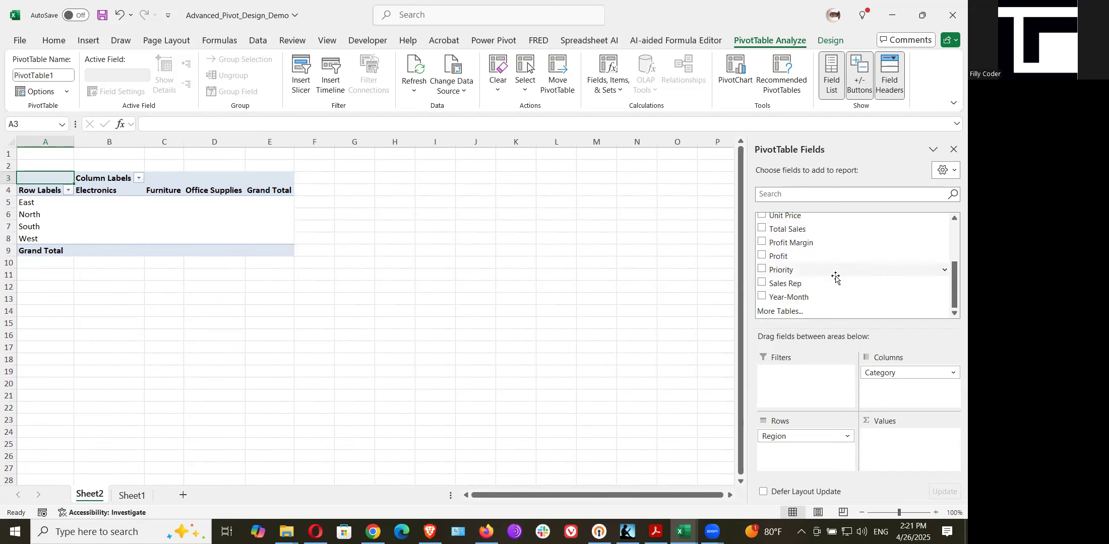
pyautogui.moveTo(801, 230); pyautogui.dragTo(897, 447)
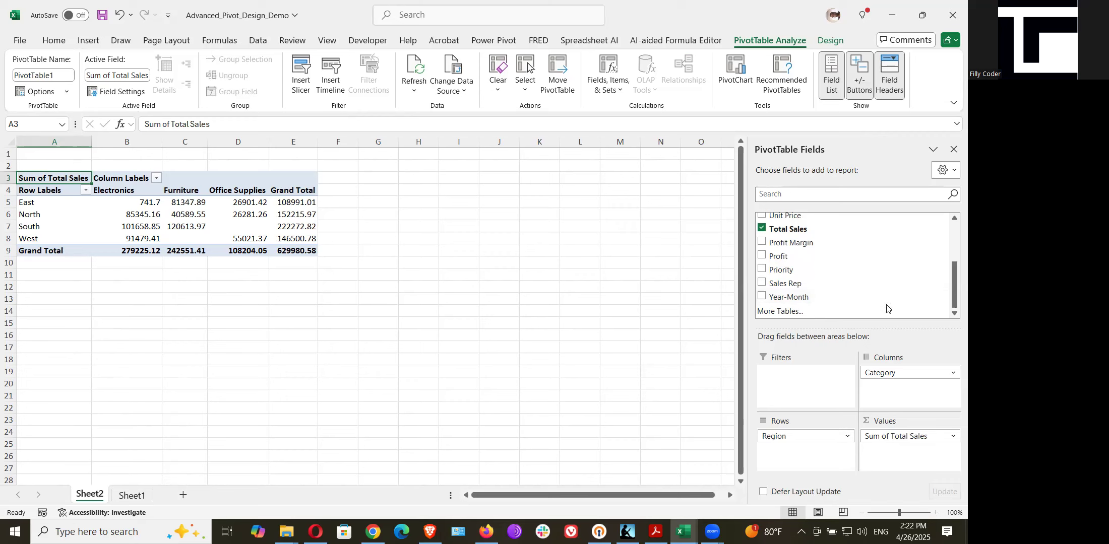
pyautogui.scroll(2, 887, 308)
pyautogui.moveTo(788, 249); pyautogui.dragTo(824, 466)
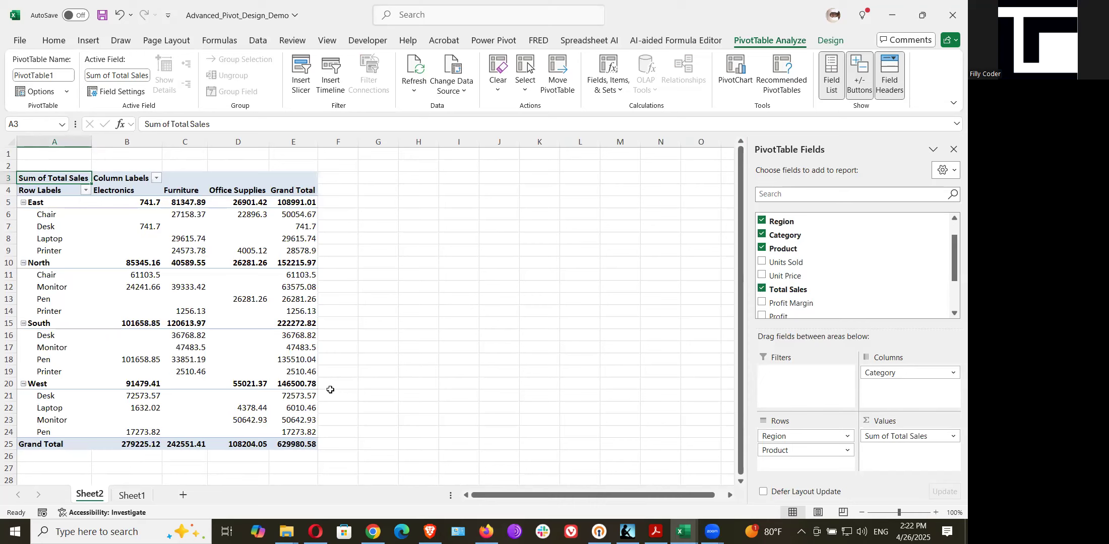
# - Apply the Ice Blue, Pivot Style Medium 16 style to the PivotTable
pyautogui.click(826, 42)
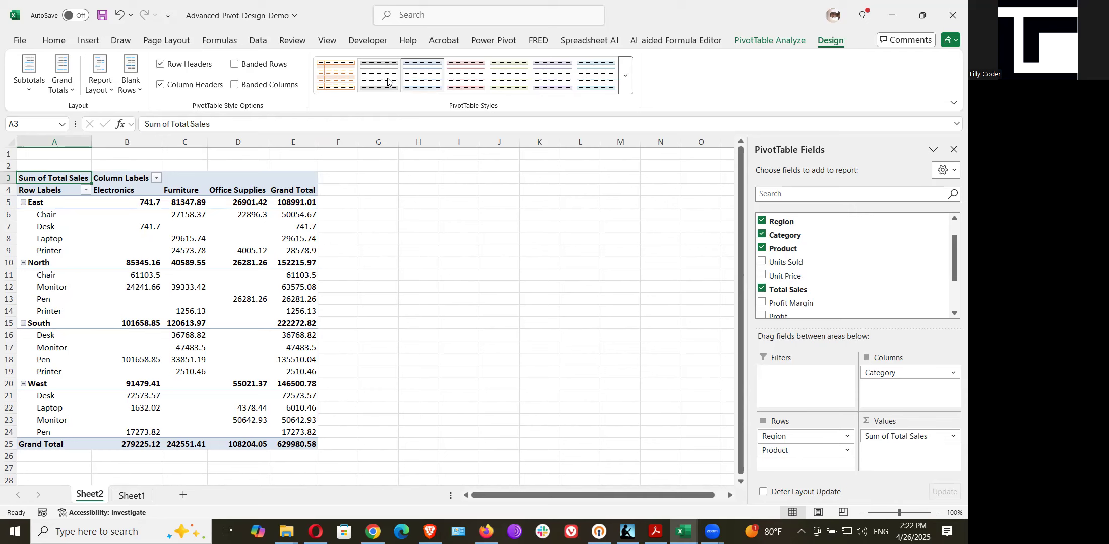
pyautogui.click(626, 83)
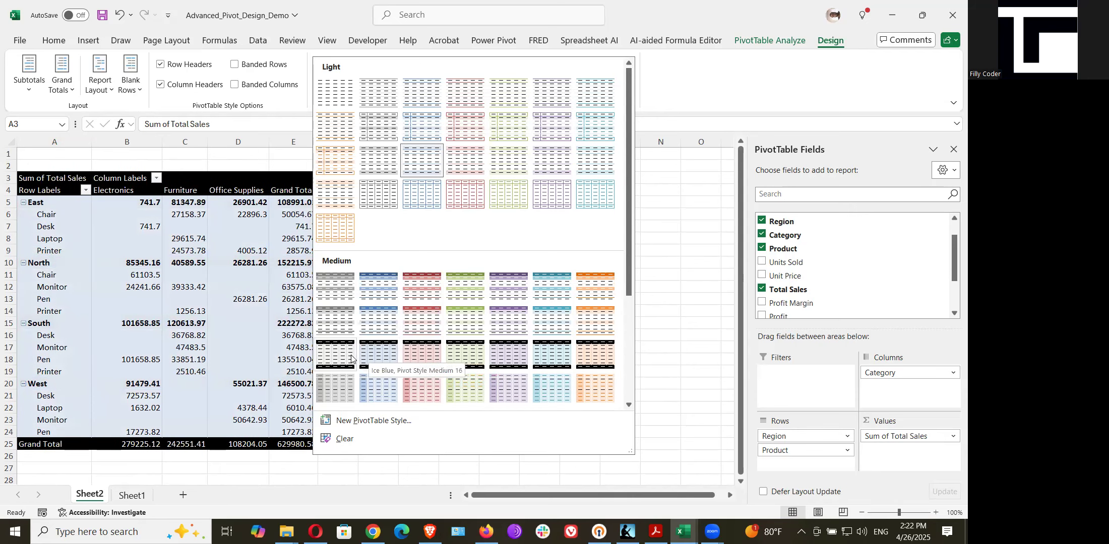
pyautogui.click(368, 356)
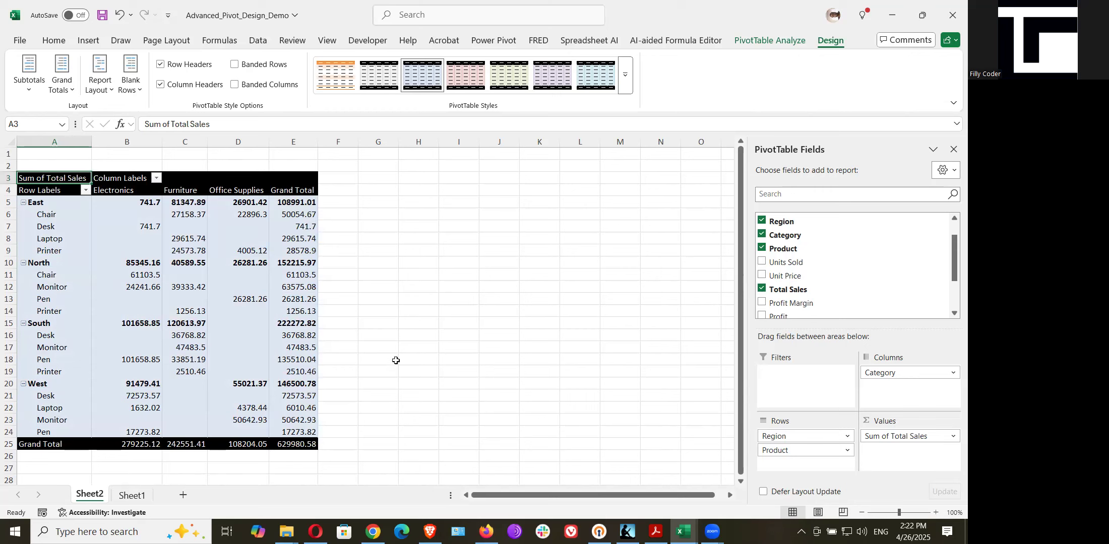
# - Try banded rows and banded columns on the PivotTable, and turn both options off again
pyautogui.click(237, 66)
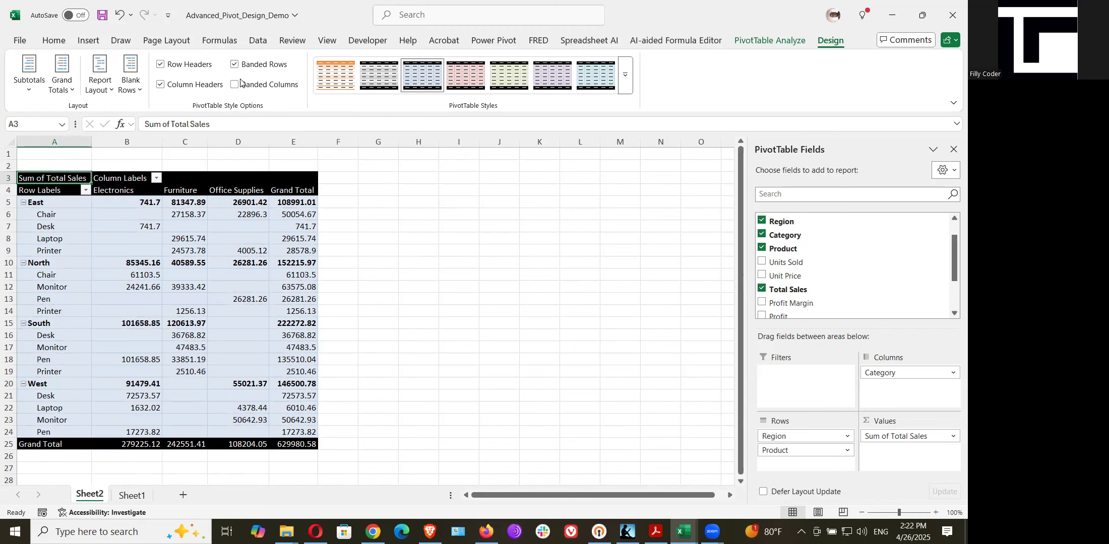
pyautogui.click(236, 85)
pyautogui.click(249, 234)
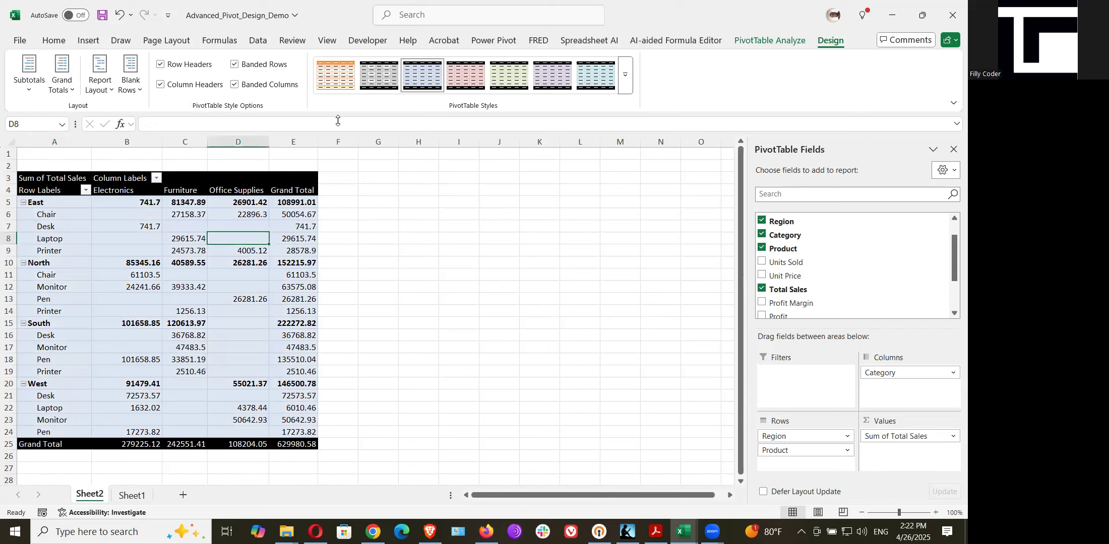
pyautogui.click(413, 87)
pyautogui.click(234, 65)
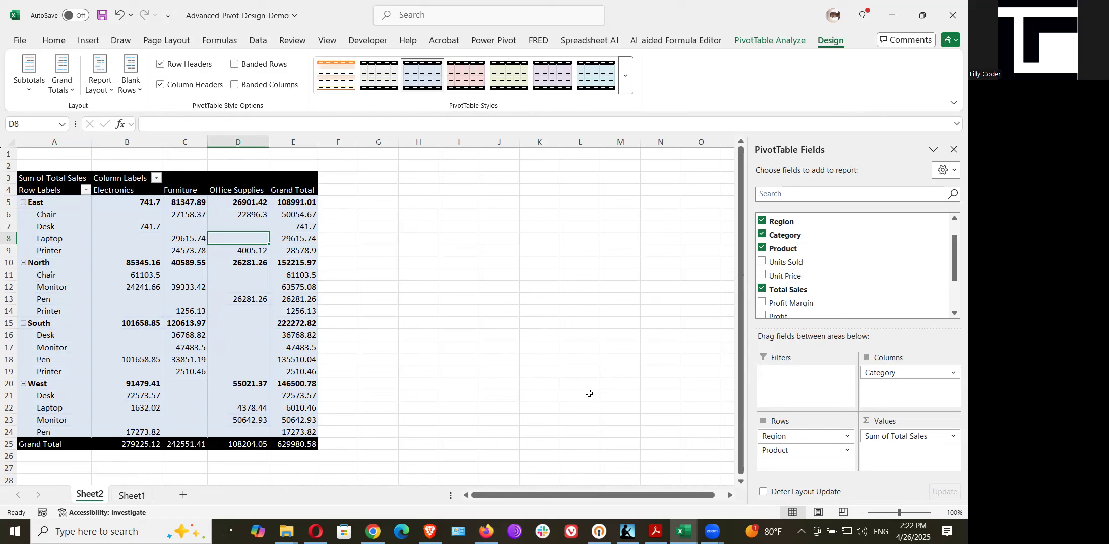
# - Switch to the Advanced_Pivot_Table_Tutorial workbook and turn on banded rows and banded columns for the PivotTable on Sheet1
pyautogui.click(683, 532)
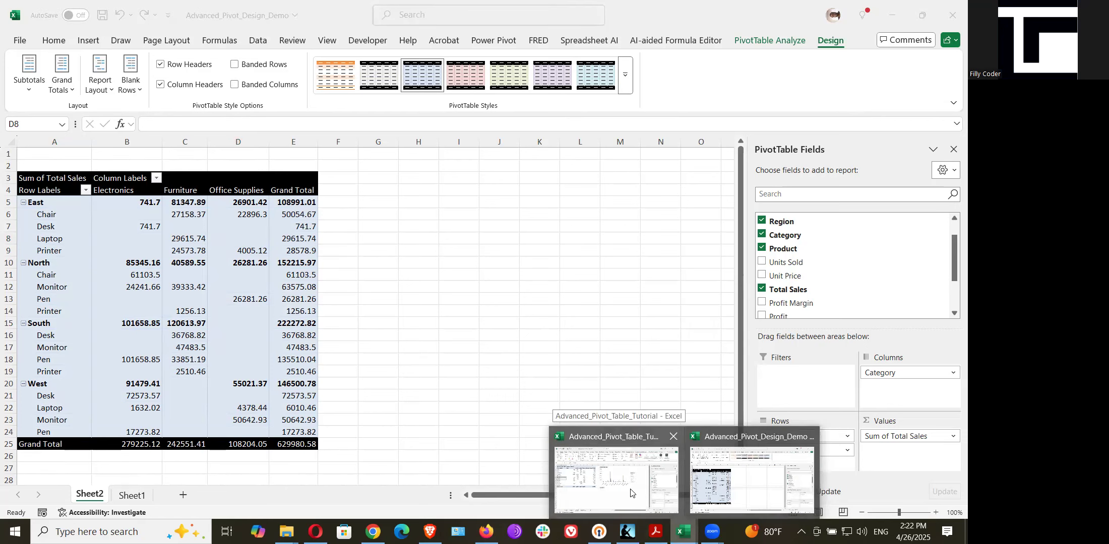
pyautogui.click(602, 487)
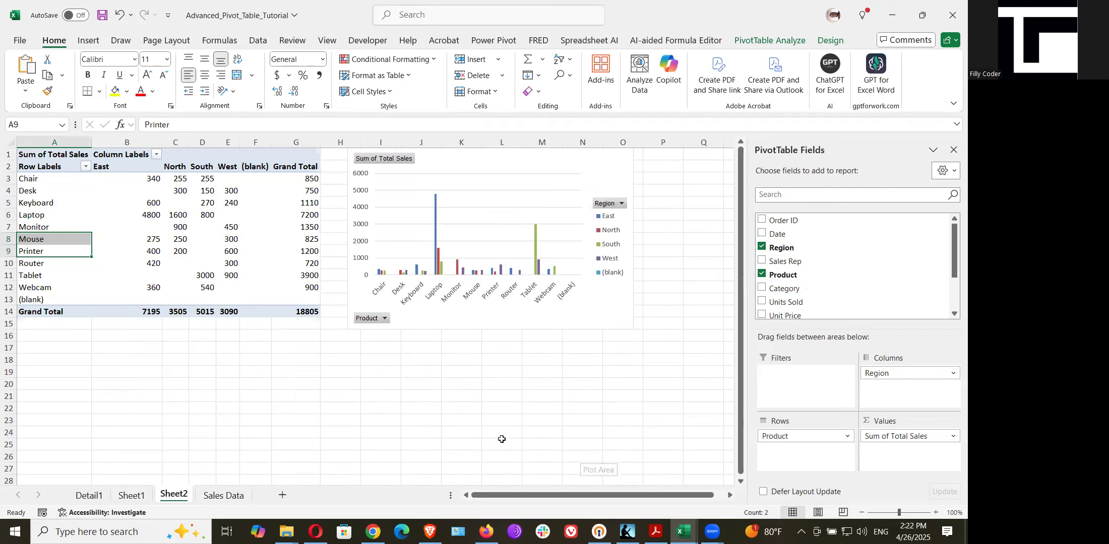
pyautogui.click(134, 495)
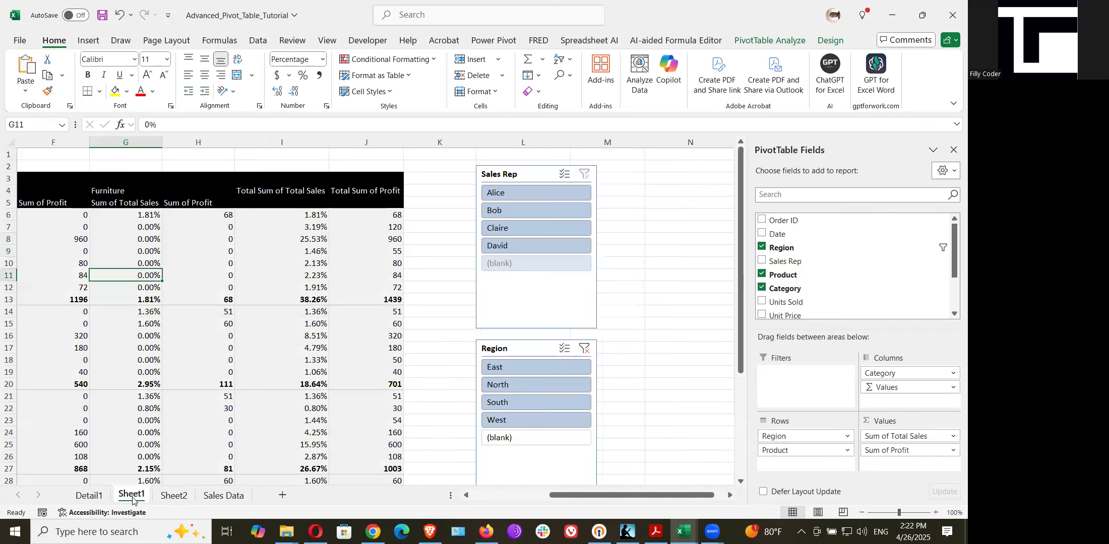
pyautogui.click(109, 227)
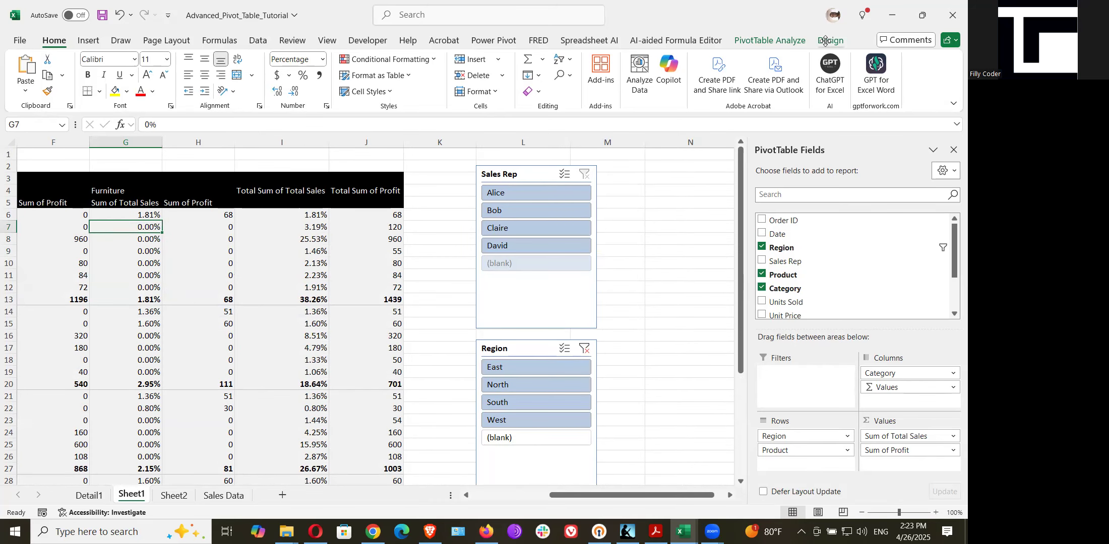
pyautogui.click(823, 41)
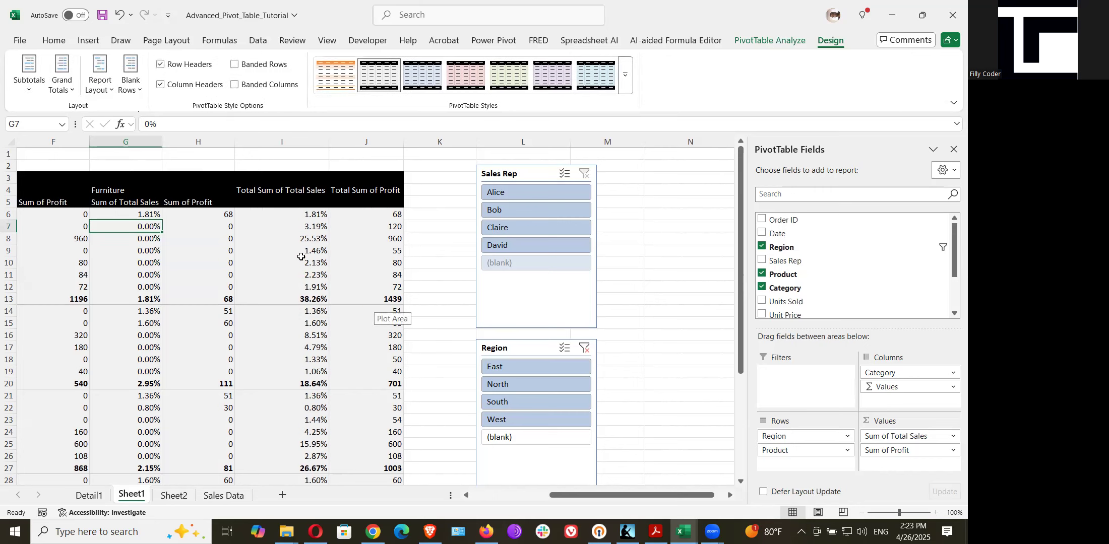
pyautogui.click(234, 64)
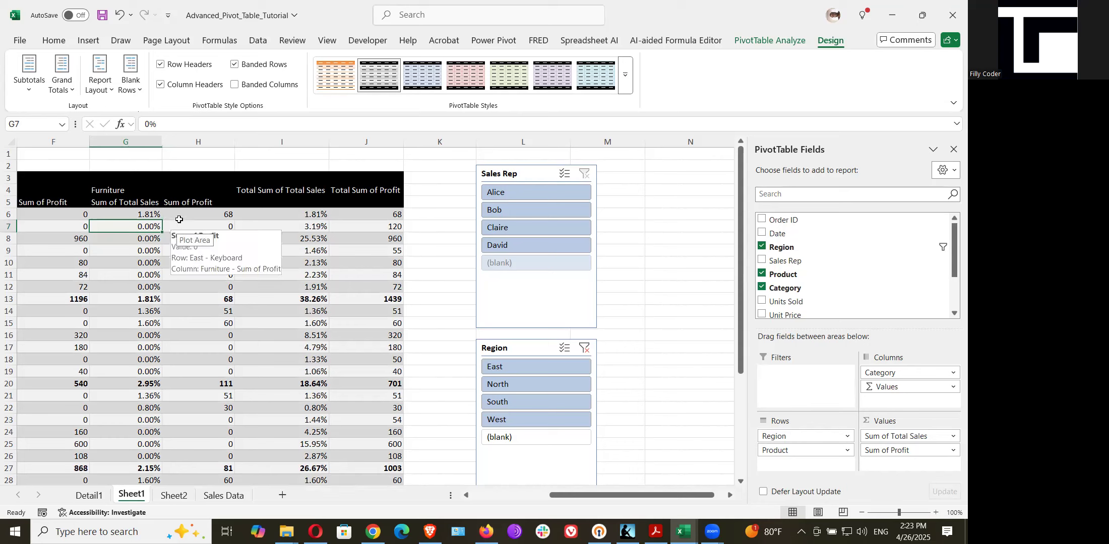
pyautogui.click(235, 85)
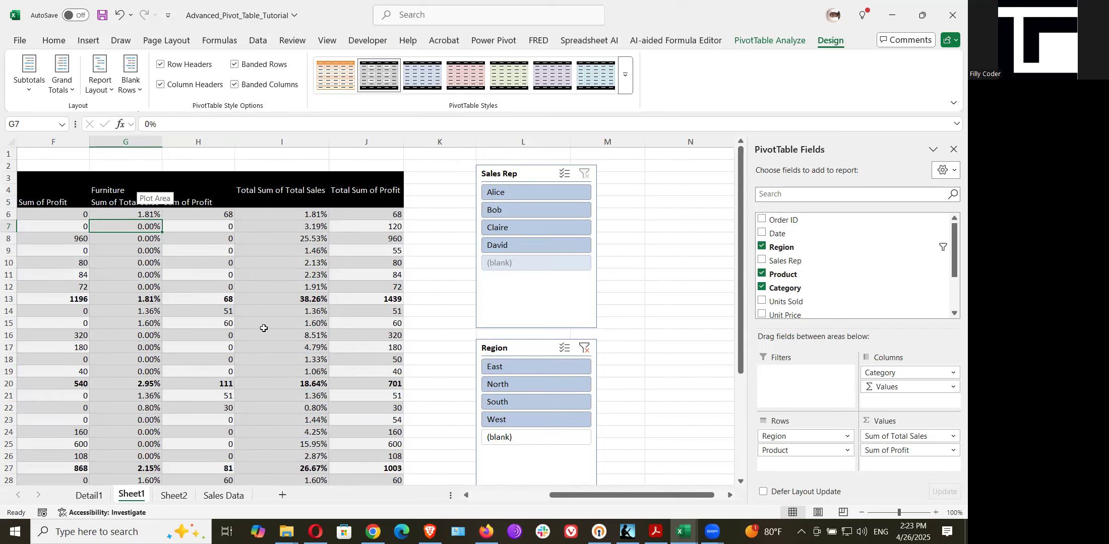
# - Switch back to the Advanced_Pivot_Design_Demo workbook
pyautogui.click(712, 532)
pyautogui.moveTo(683, 530)
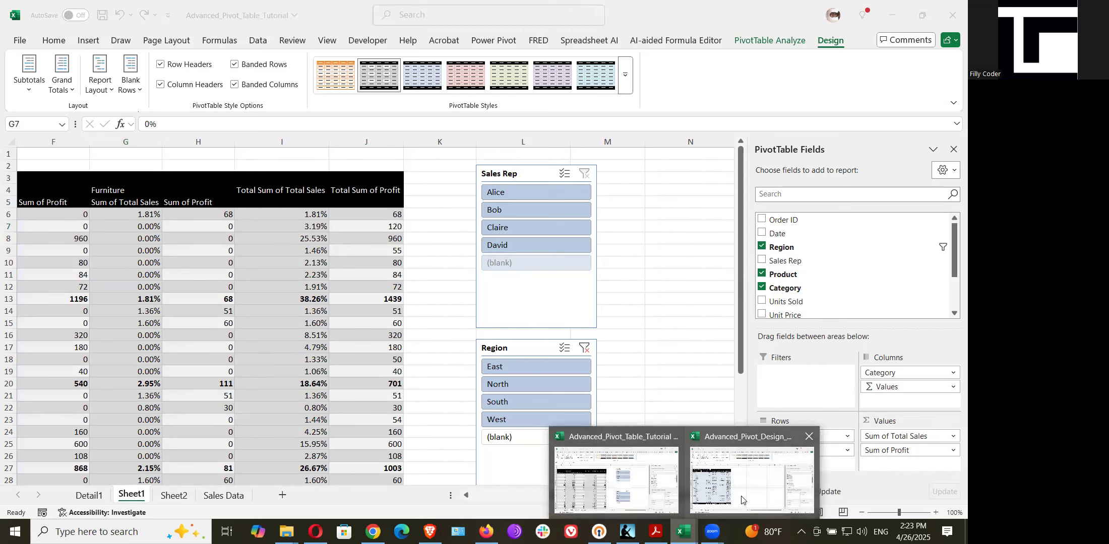
pyautogui.click(746, 491)
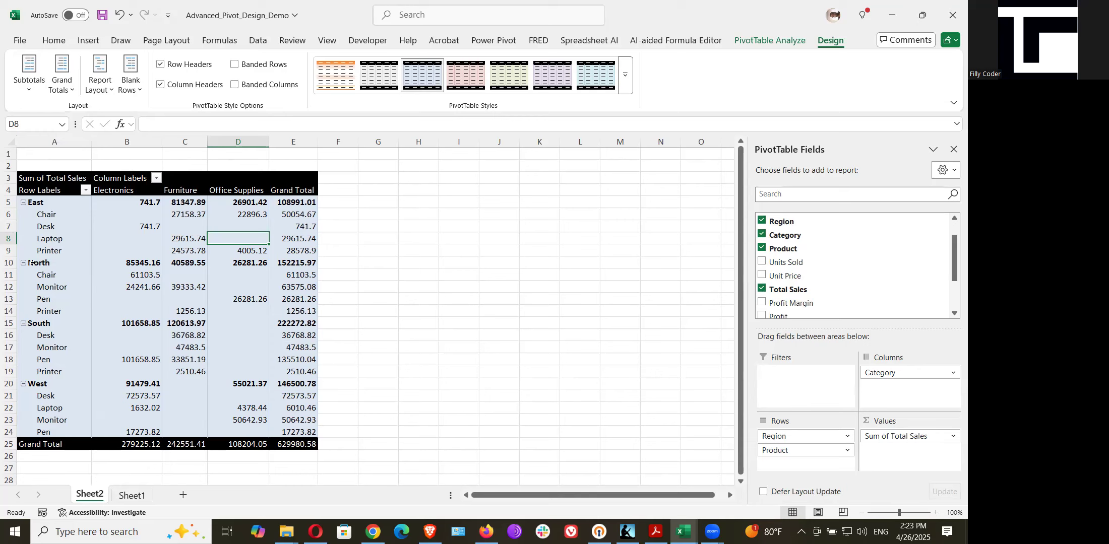
# - Try the PivotTable subtotals at the bottom of each group, at the top, and at the bottom again
pyautogui.click(28, 90)
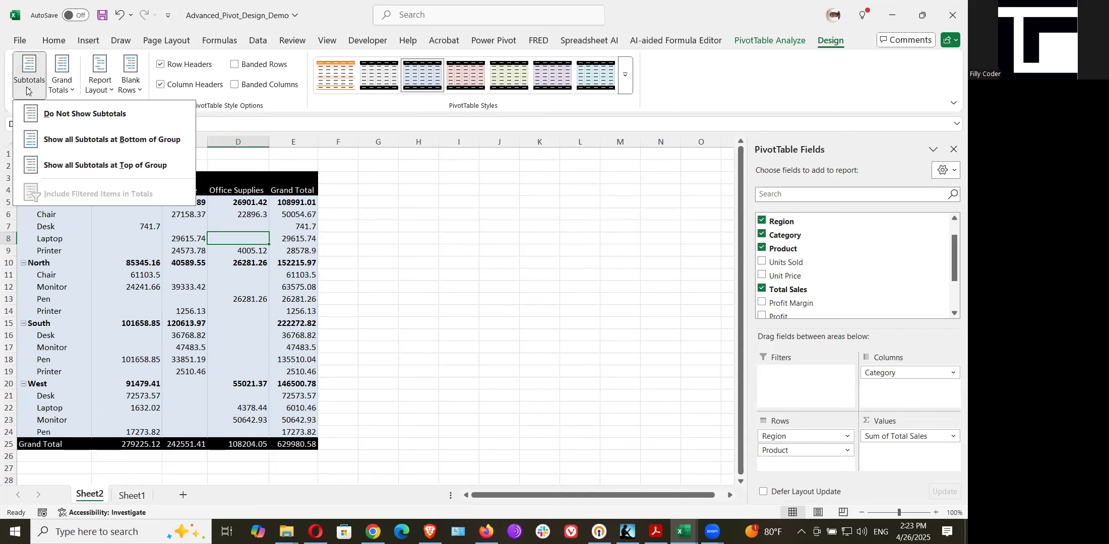
pyautogui.click(69, 141)
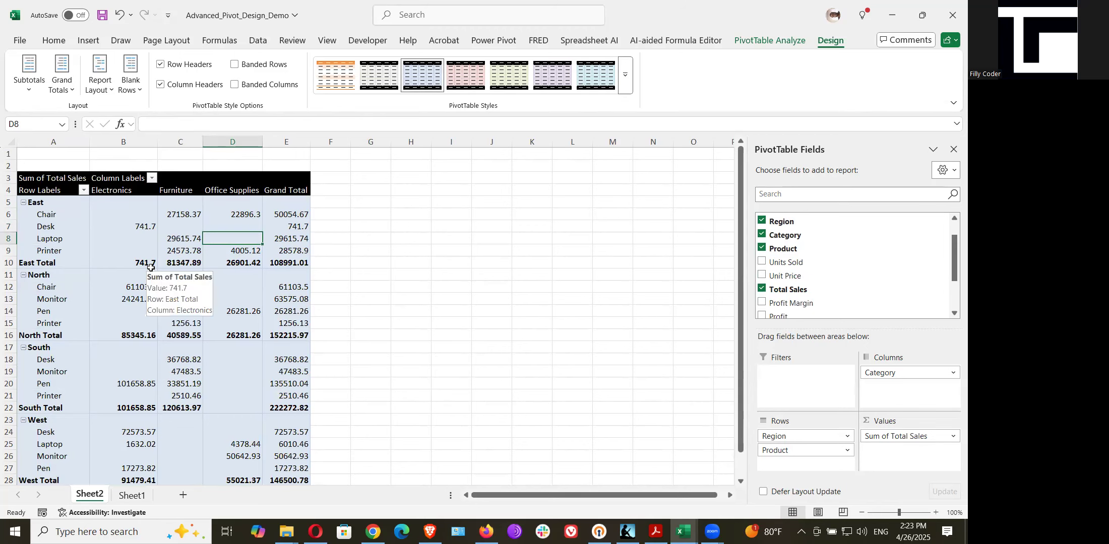
pyautogui.click(32, 95)
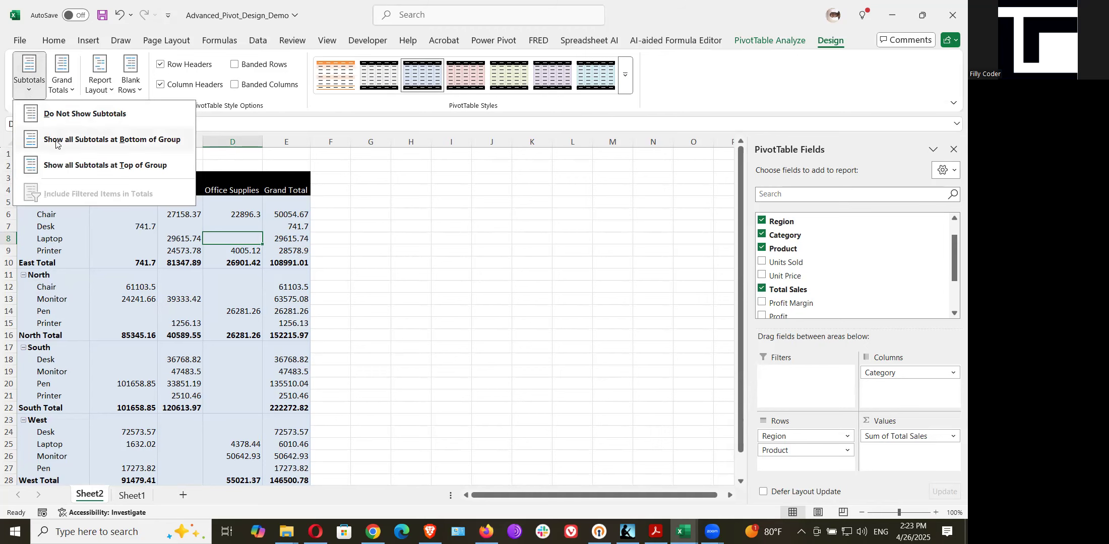
pyautogui.click(74, 166)
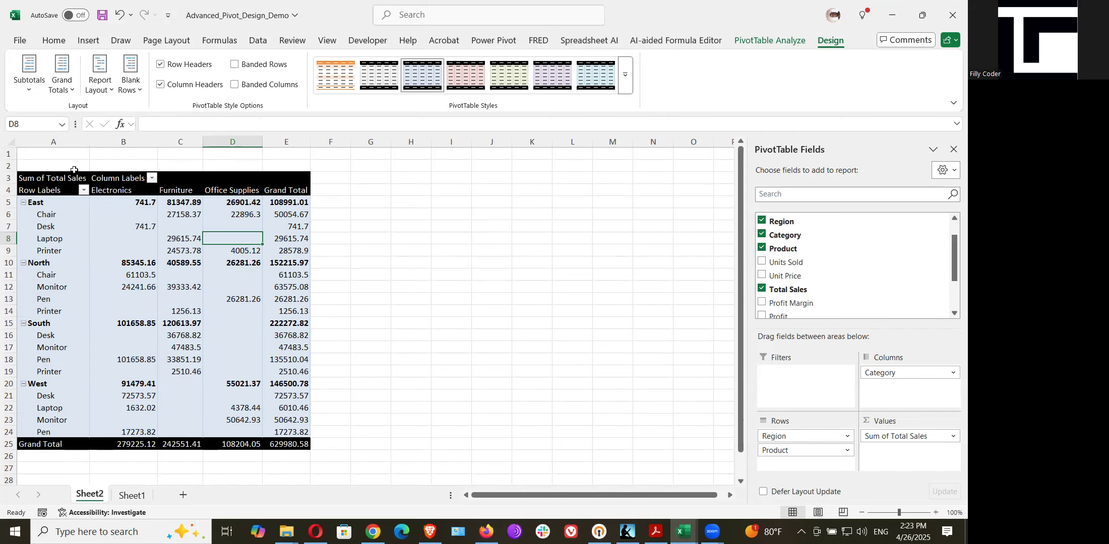
pyautogui.click(30, 86)
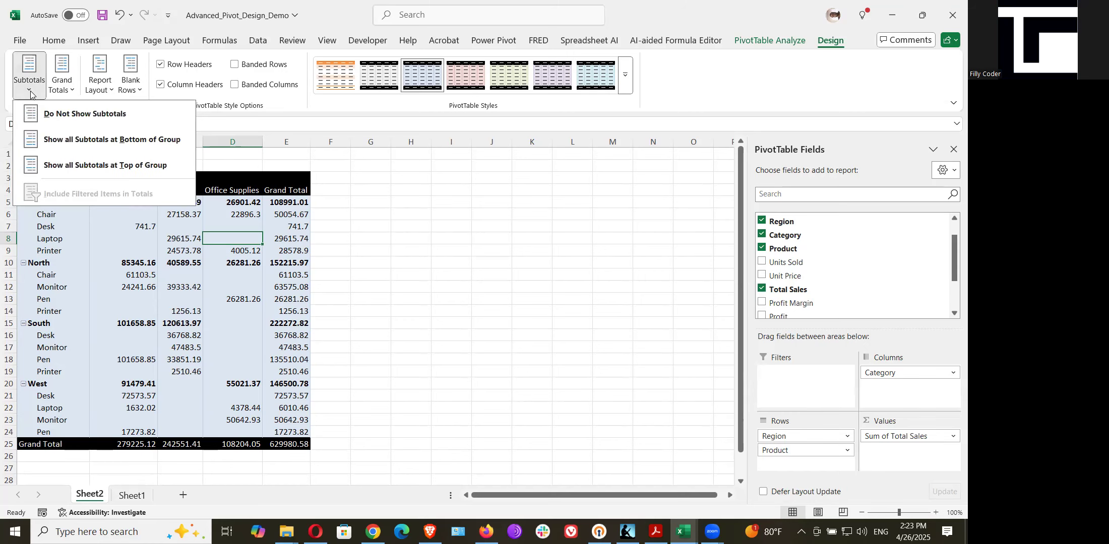
pyautogui.click(58, 145)
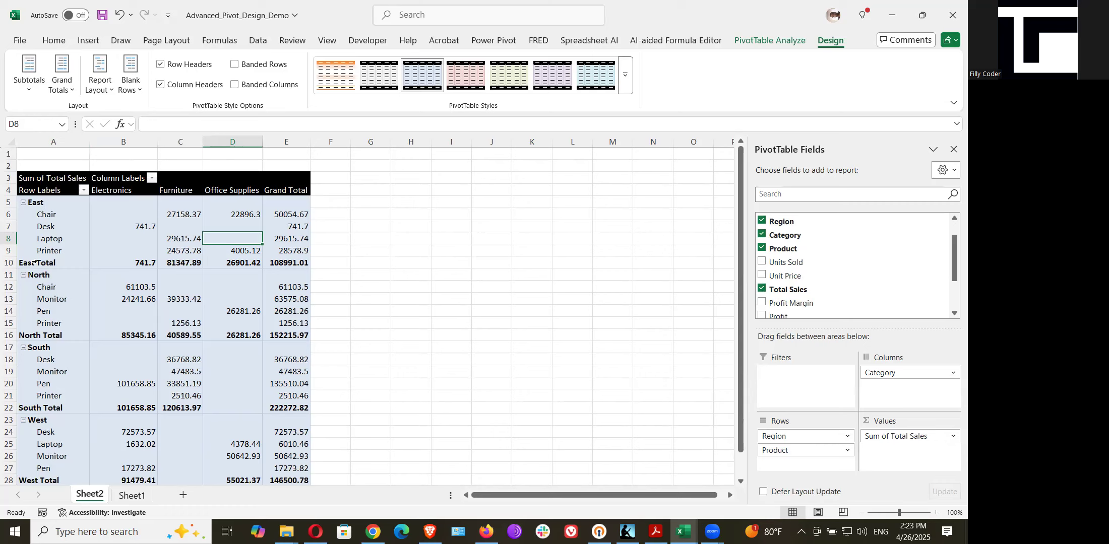
# - Hide all subtotals in the PivotTable and set grand totals on for rows and columns
pyautogui.click(30, 86)
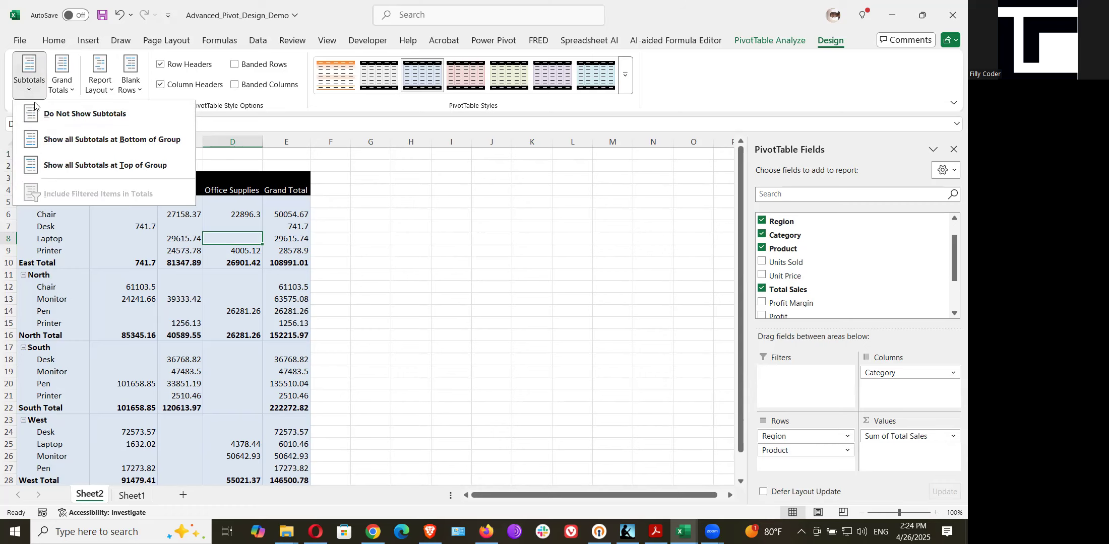
pyautogui.click(49, 117)
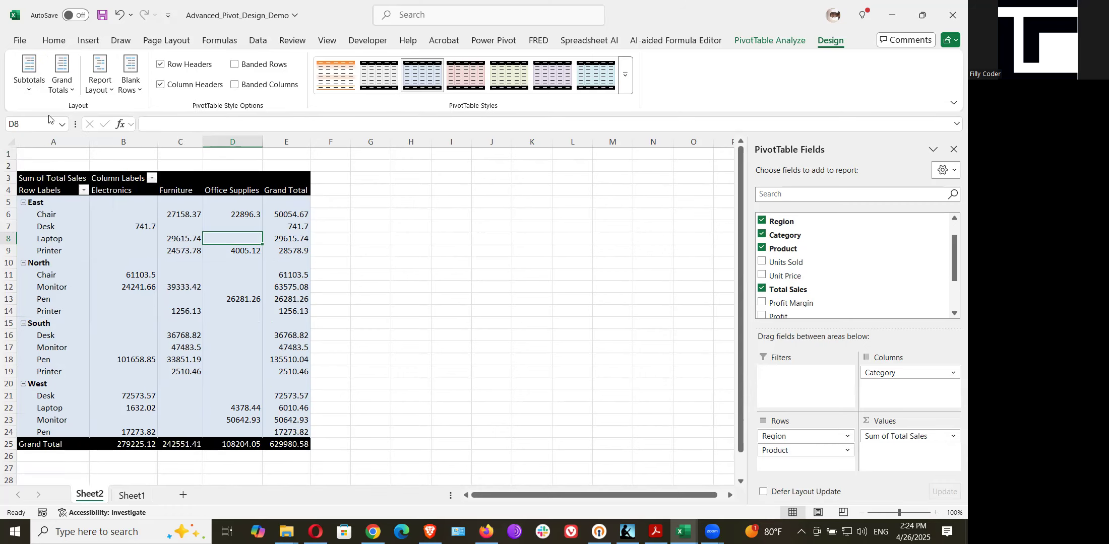
pyautogui.click(66, 94)
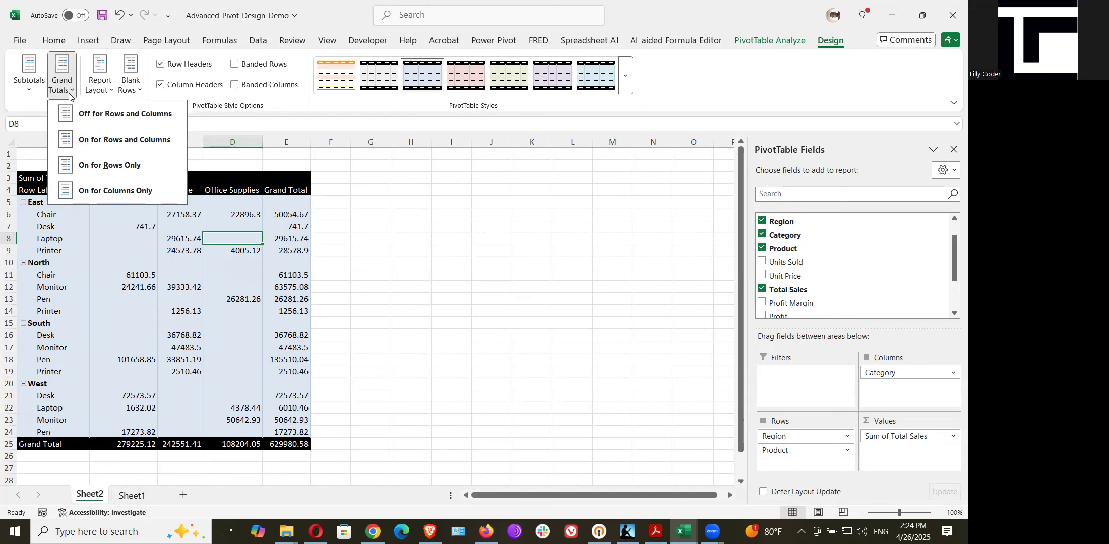
pyautogui.click(89, 140)
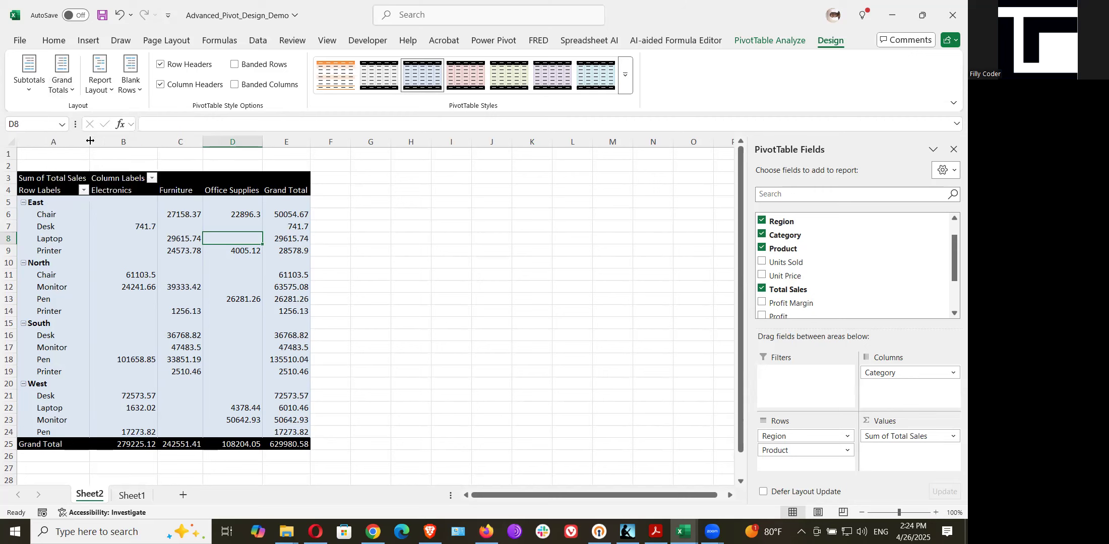
# - Try the PivotTable with grand totals off for rows and columns, and set them back on for both
pyautogui.click(65, 89)
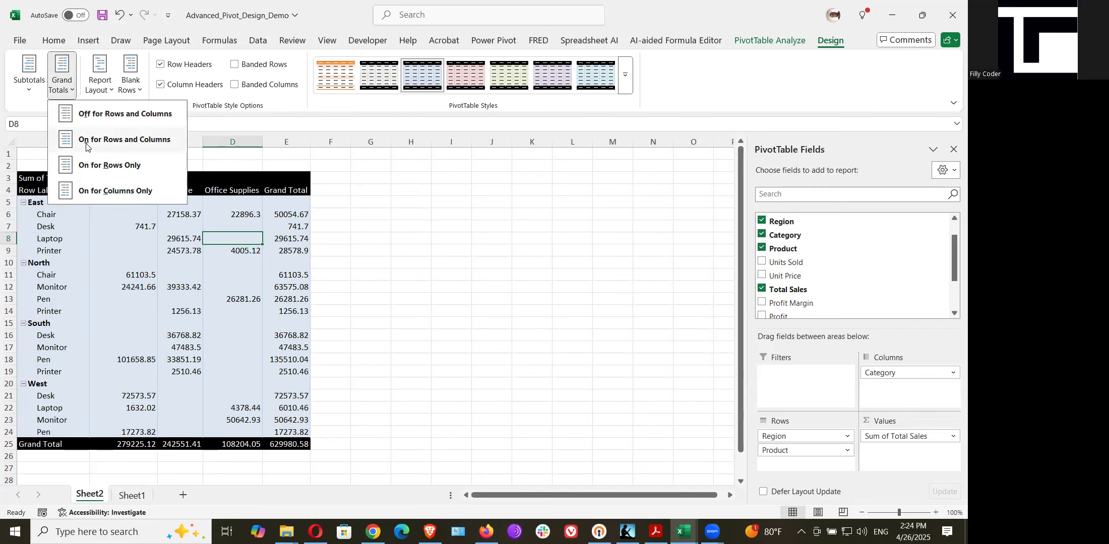
pyautogui.click(82, 143)
pyautogui.click(72, 92)
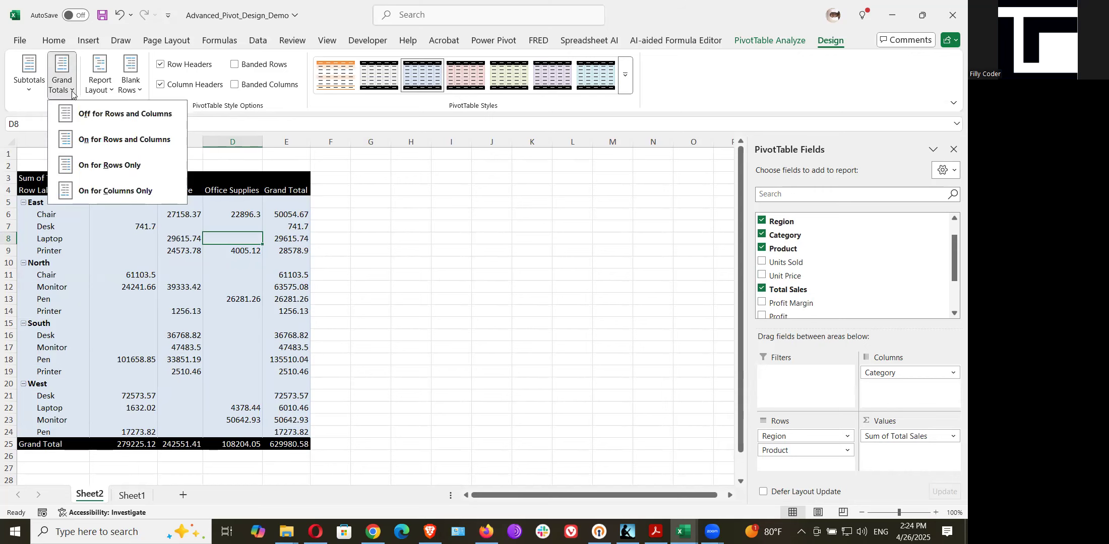
pyautogui.click(79, 120)
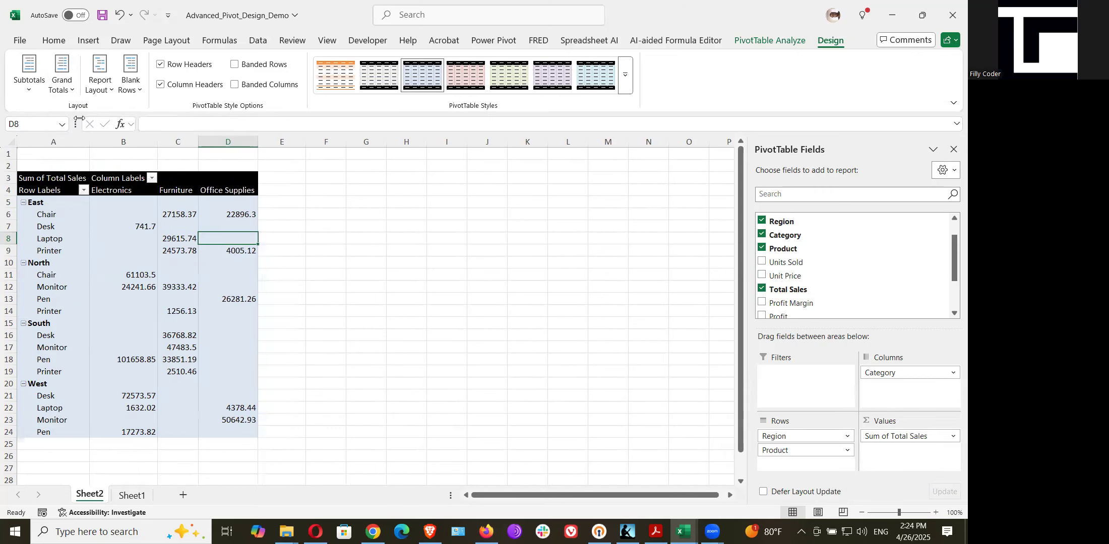
pyautogui.click(74, 91)
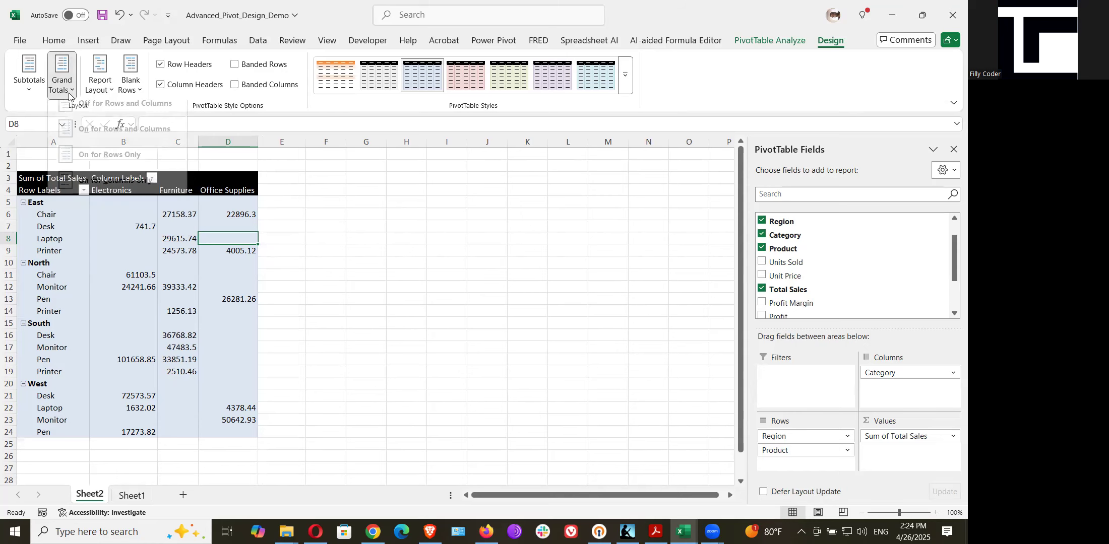
pyautogui.click(96, 143)
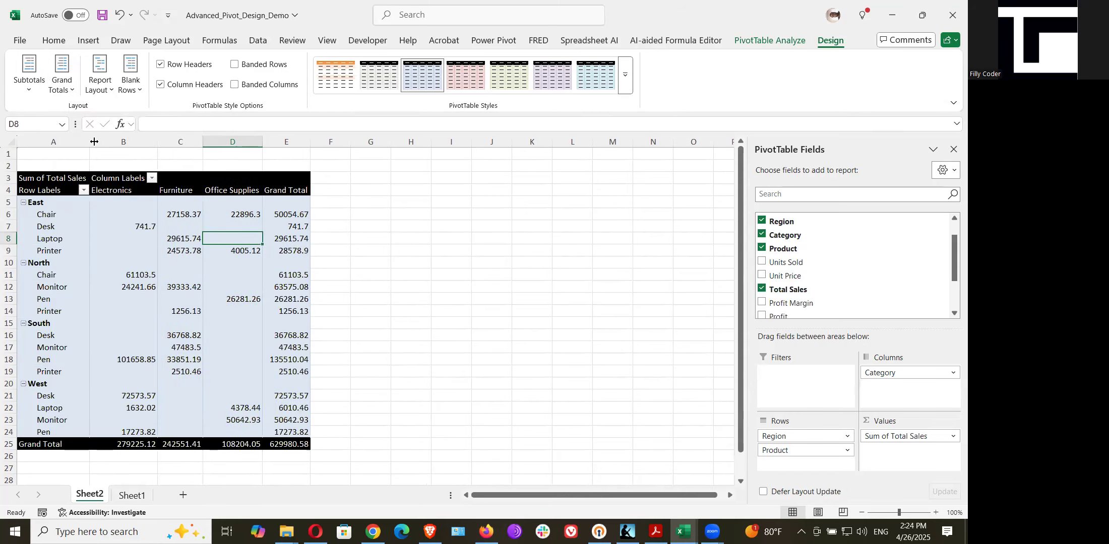
# - Select the Grand Total row and the Grand Total column to point them out, and turn grand totals off for rows and columns
pyautogui.click(22, 442)
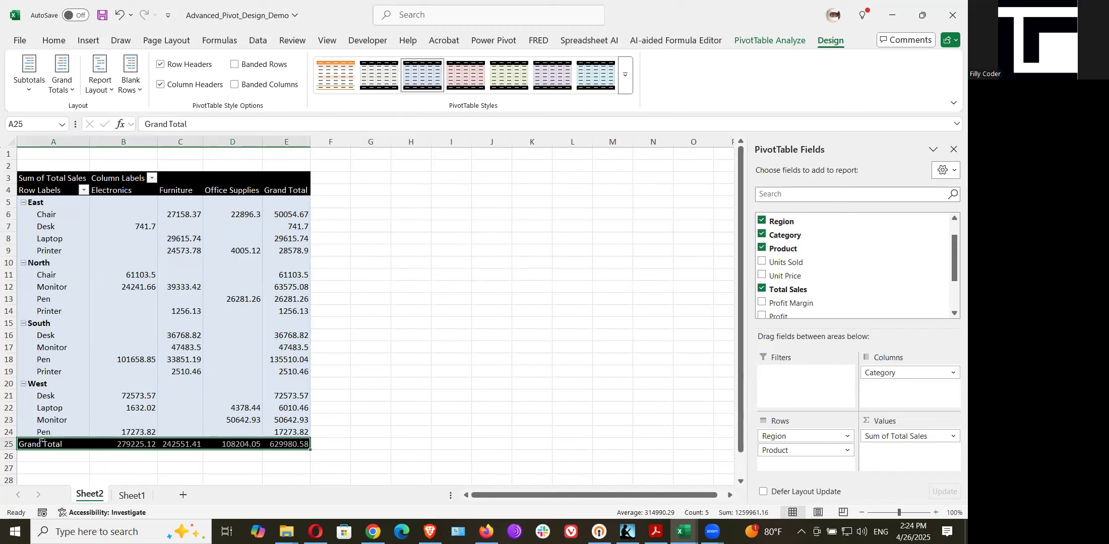
pyautogui.click(287, 184)
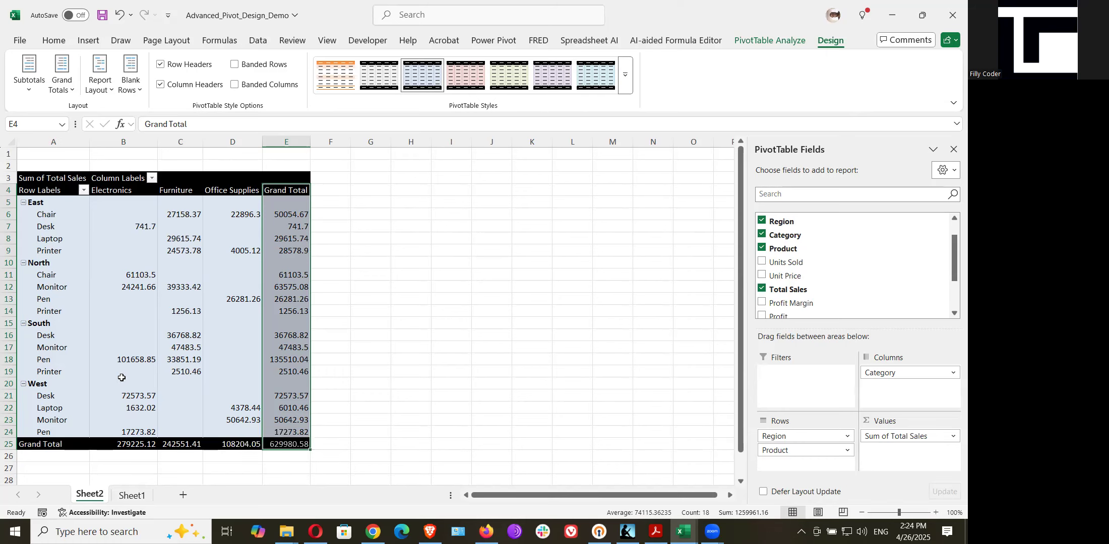
pyautogui.click(67, 89)
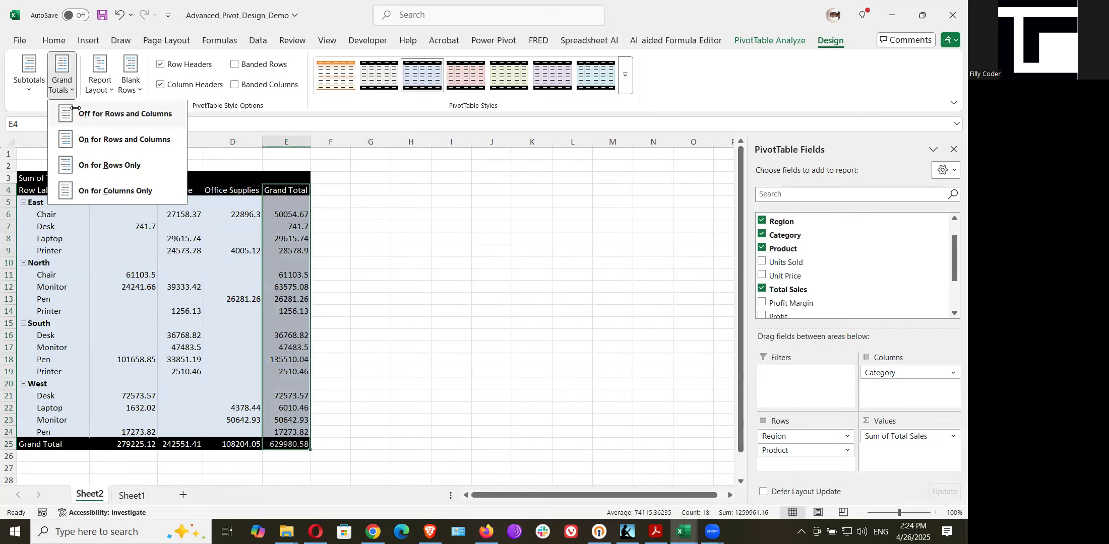
pyautogui.click(123, 115)
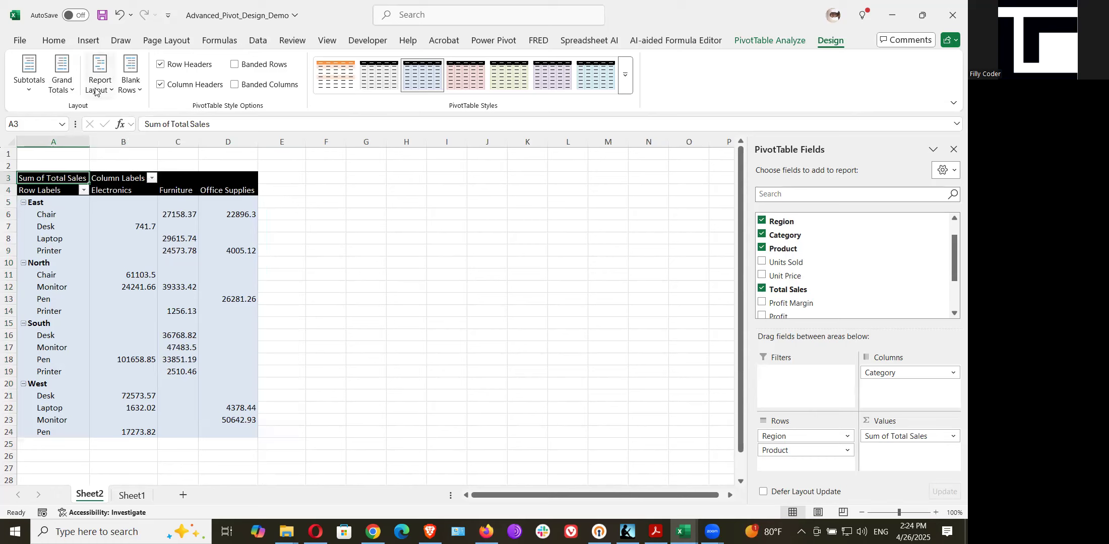
# - Compare the PivotTable's report layouts by alternating twice between tabular form and compact form, ending on compact form
pyautogui.click(111, 90)
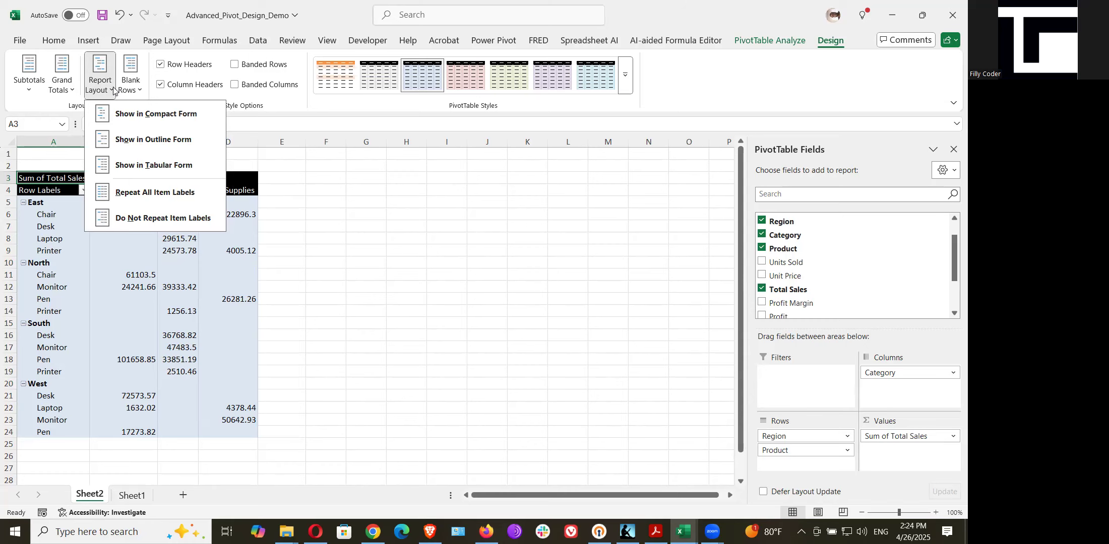
pyautogui.click(158, 164)
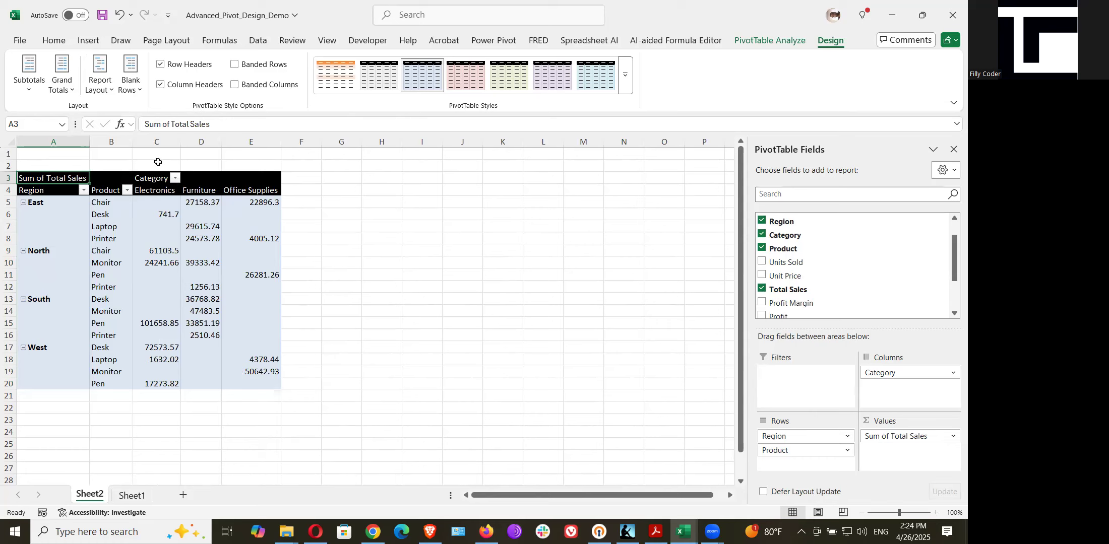
pyautogui.click(113, 89)
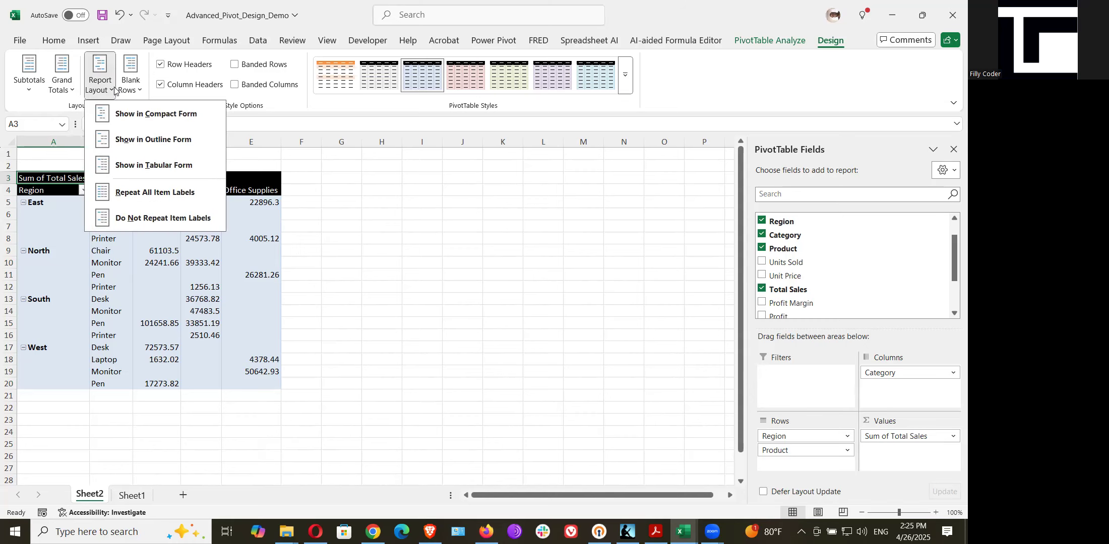
pyautogui.click(138, 116)
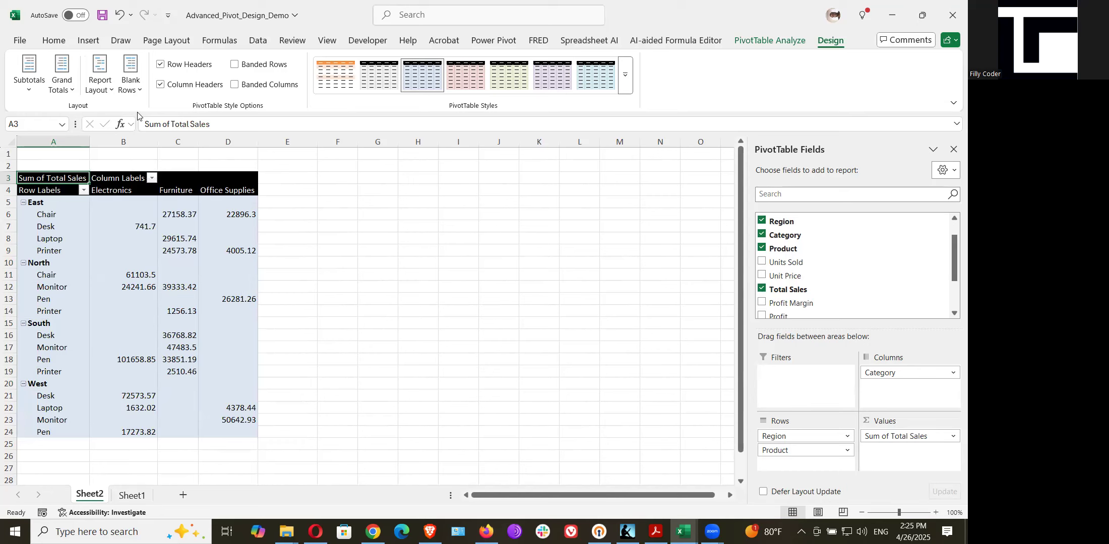
pyautogui.click(112, 90)
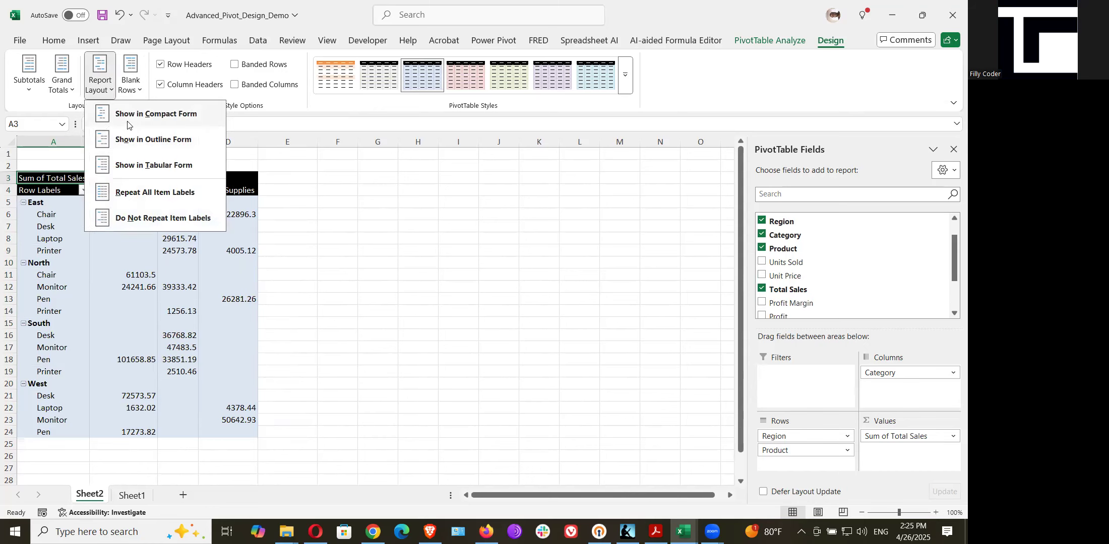
pyautogui.click(135, 165)
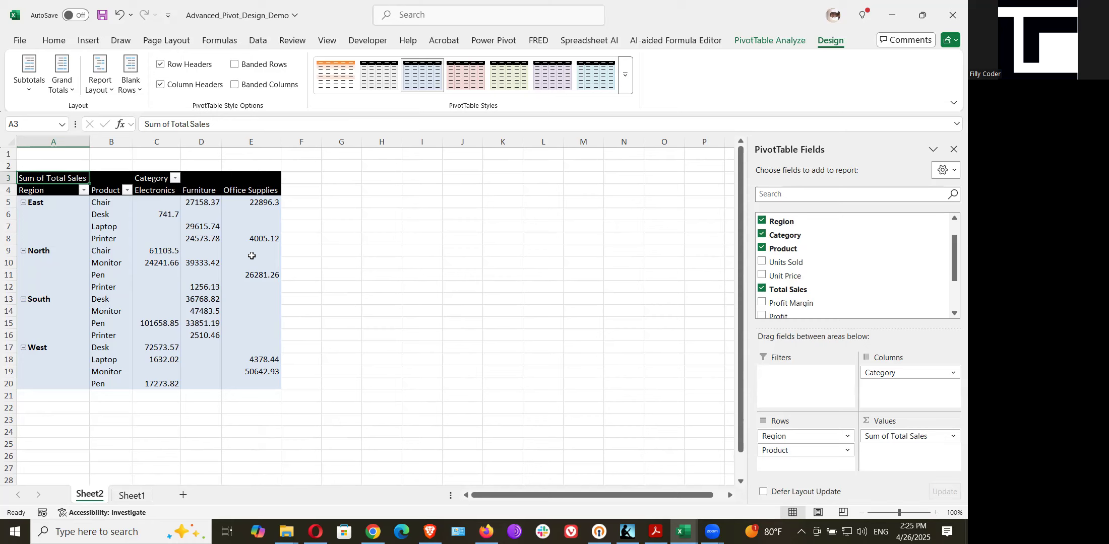
pyautogui.click(100, 90)
pyautogui.click(116, 114)
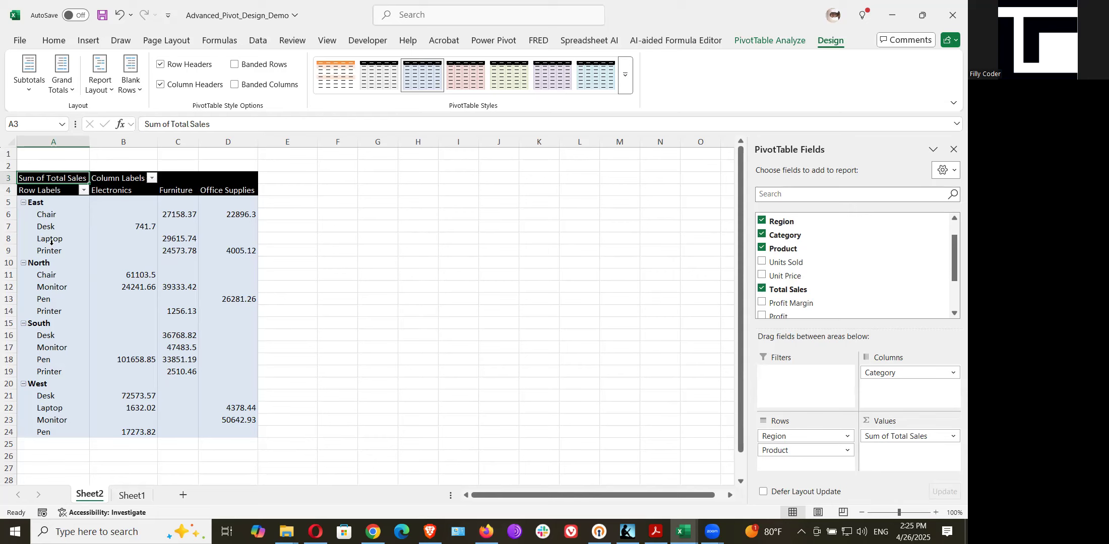
# - Show the PivotTable in tabular form and try repeating all item labels before setting them not to repeat
pyautogui.click(100, 84)
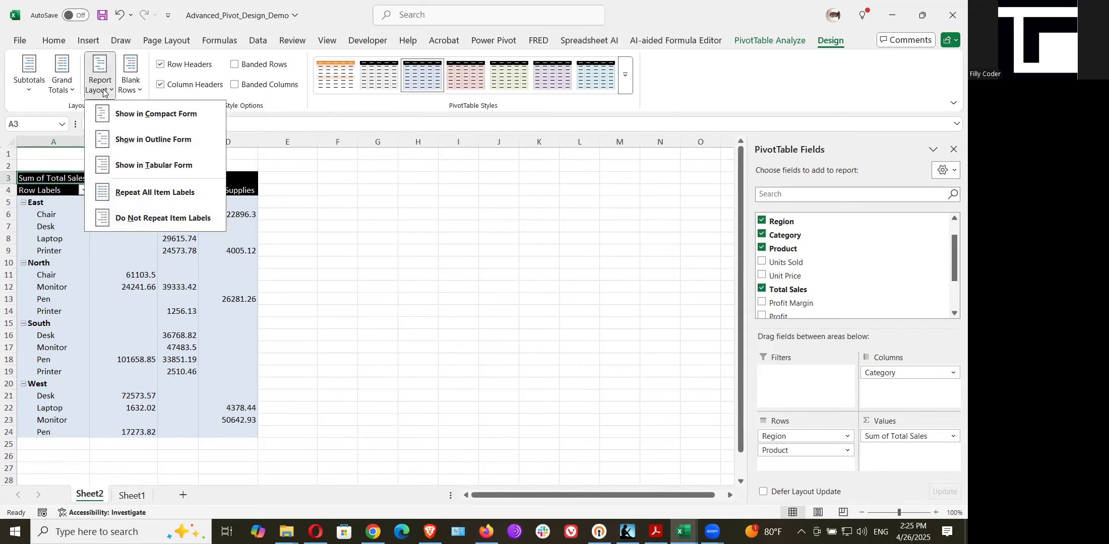
pyautogui.click(119, 167)
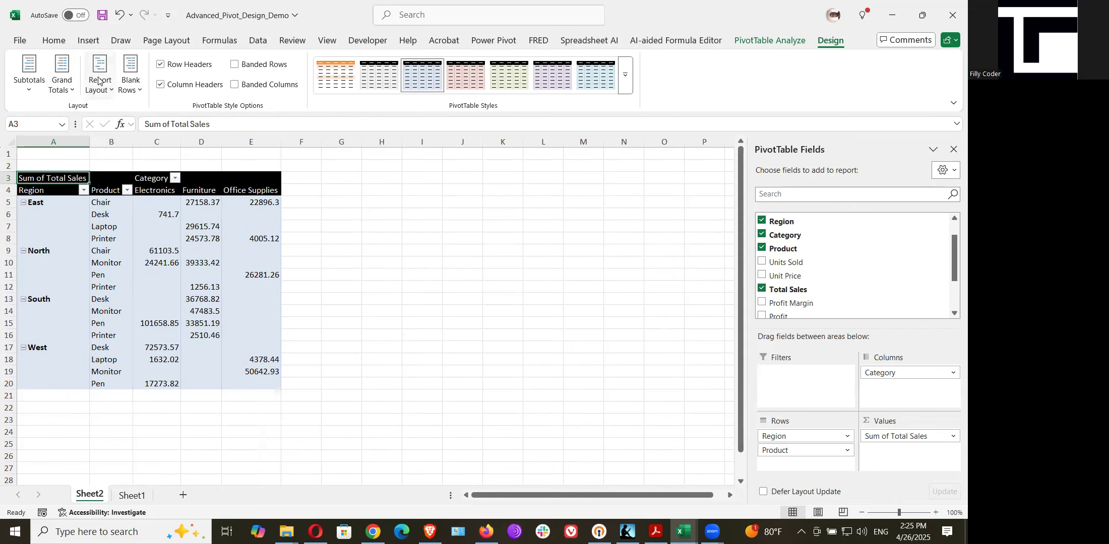
pyautogui.click(110, 91)
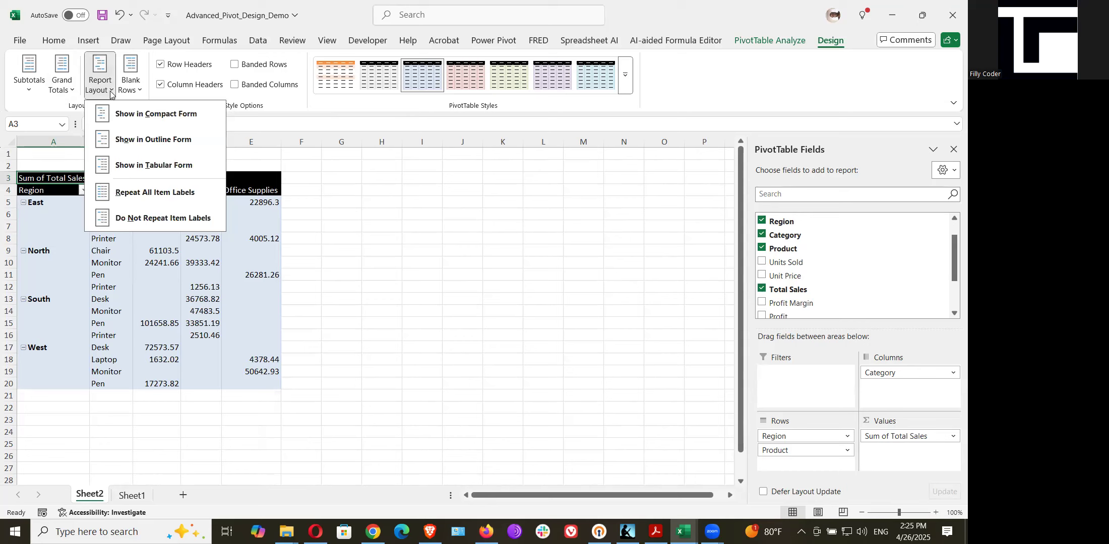
pyautogui.click(140, 196)
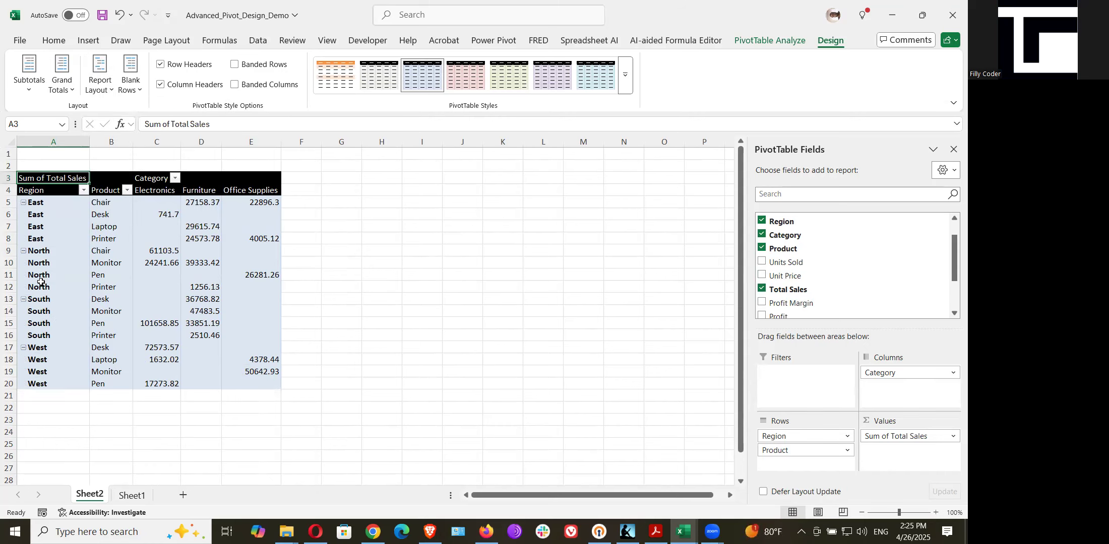
pyautogui.click(108, 90)
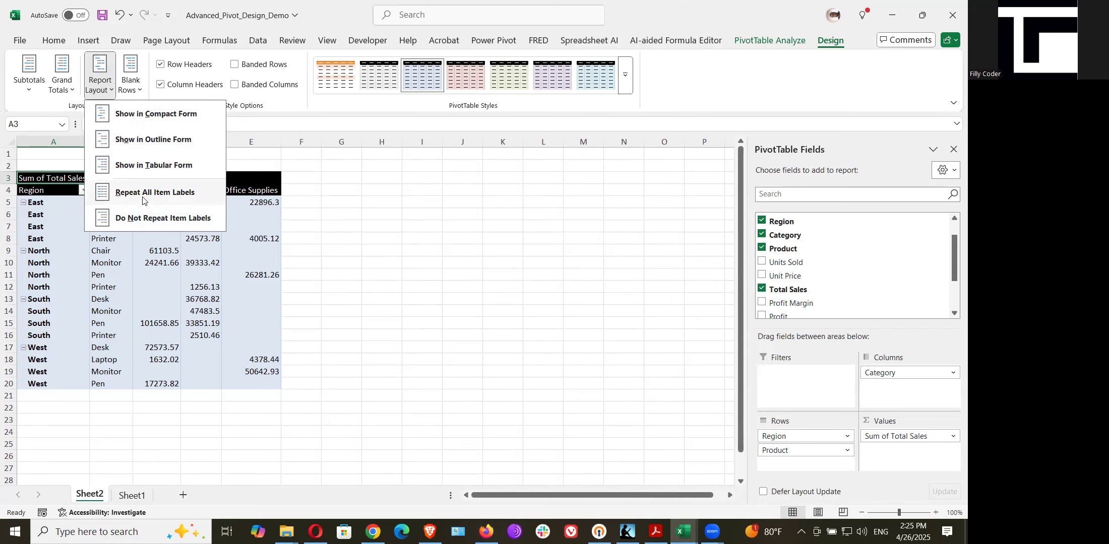
pyautogui.click(145, 217)
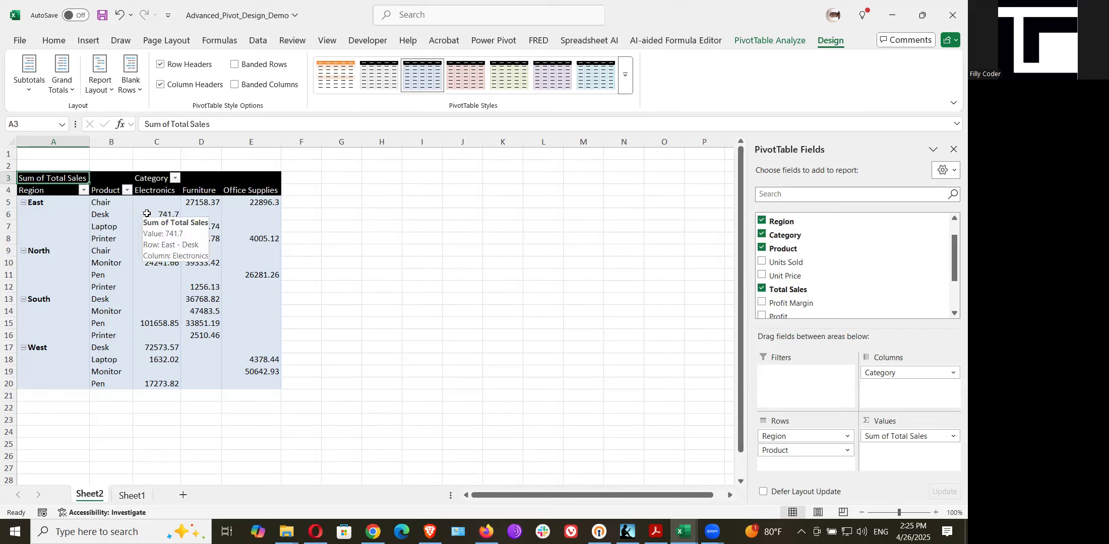
# - Try inserting a blank line after each PivotTable item and remove the blank lines again
pyautogui.click(140, 90)
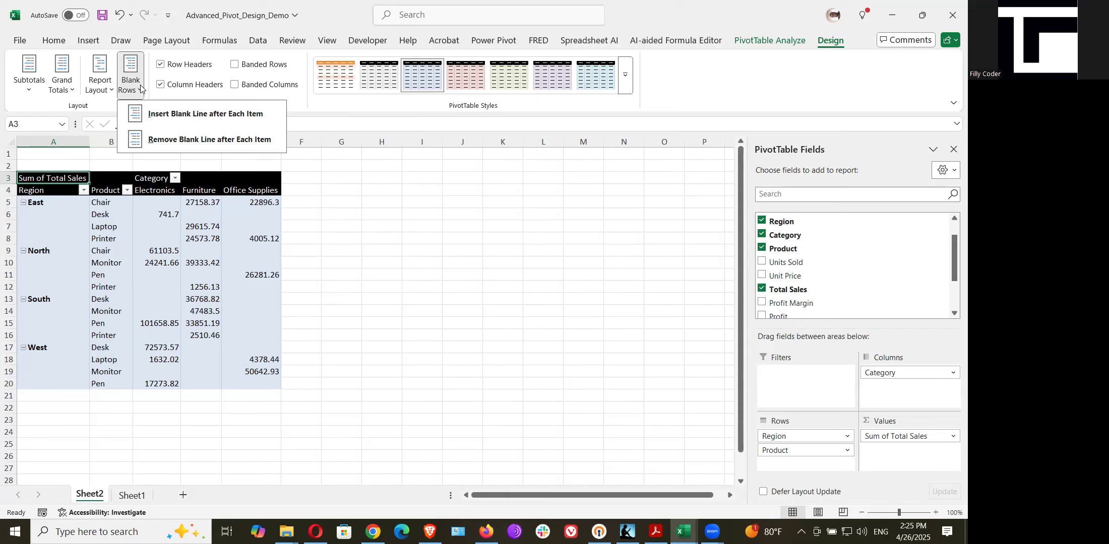
pyautogui.click(168, 115)
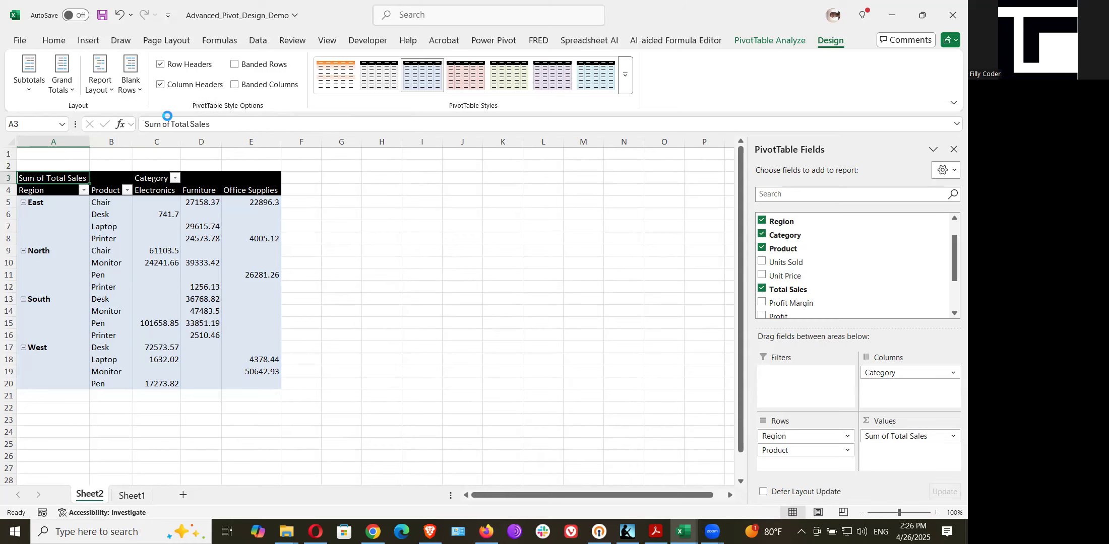
pyautogui.click(140, 93)
pyautogui.click(159, 142)
pyautogui.click(156, 217)
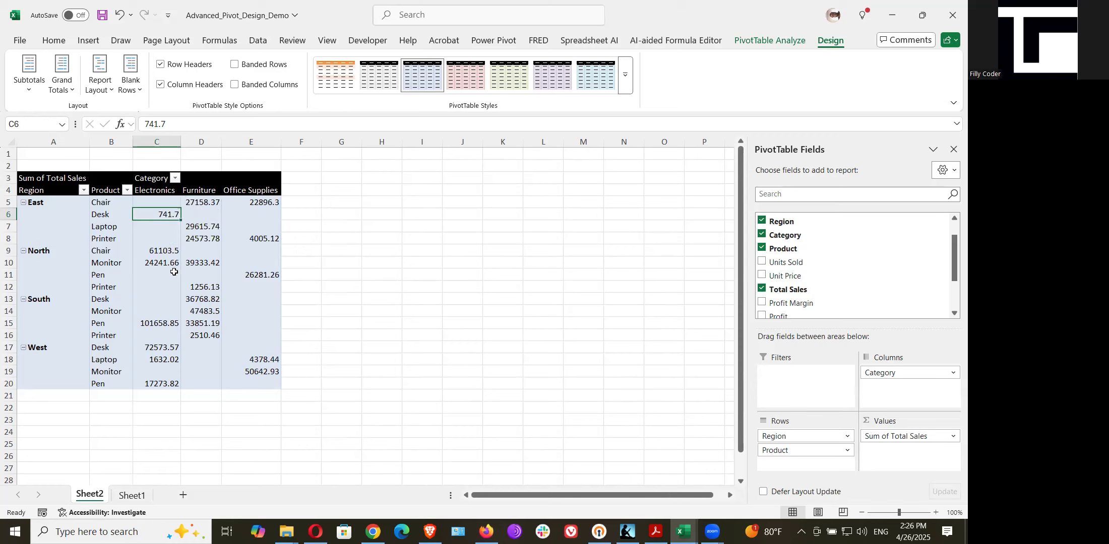
pyautogui.click(784, 39)
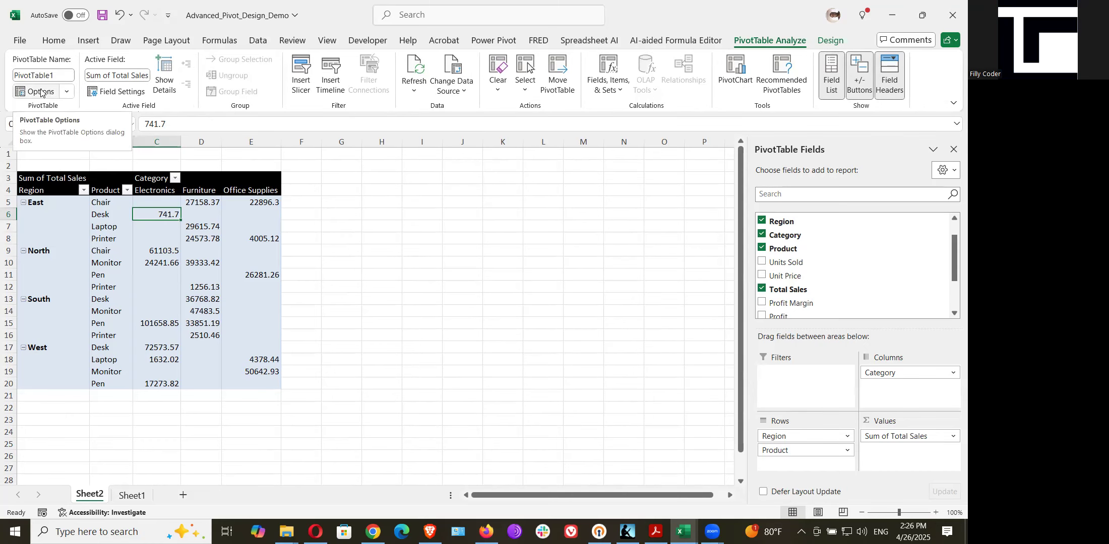
pyautogui.moveTo(202, 239)
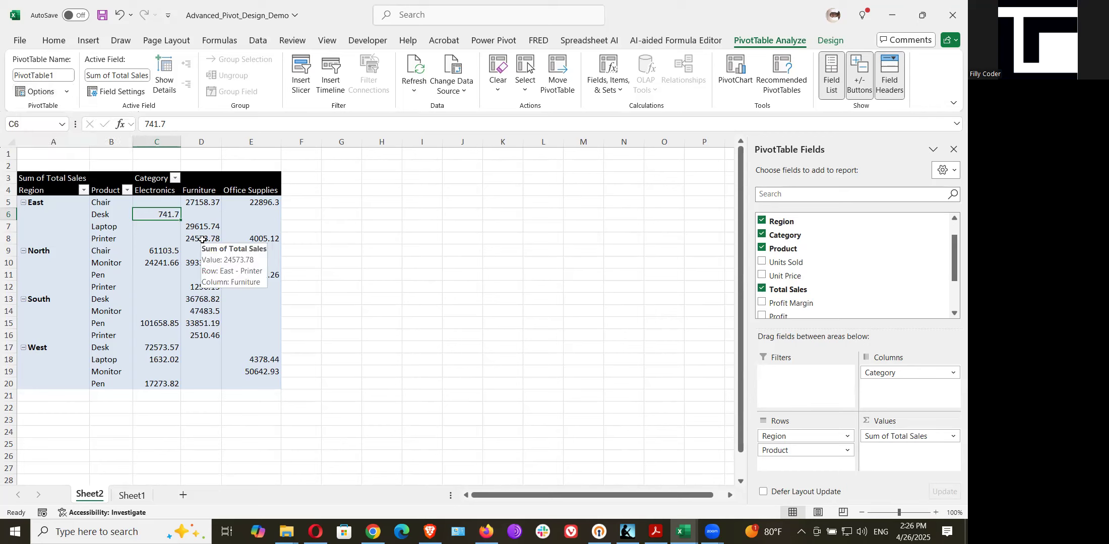
pyautogui.click(774, 10)
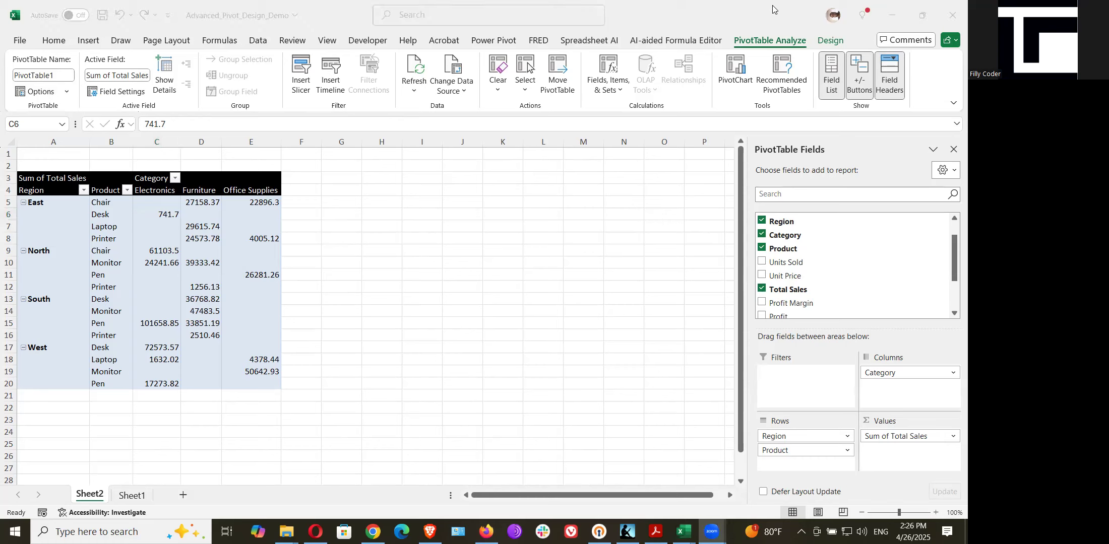